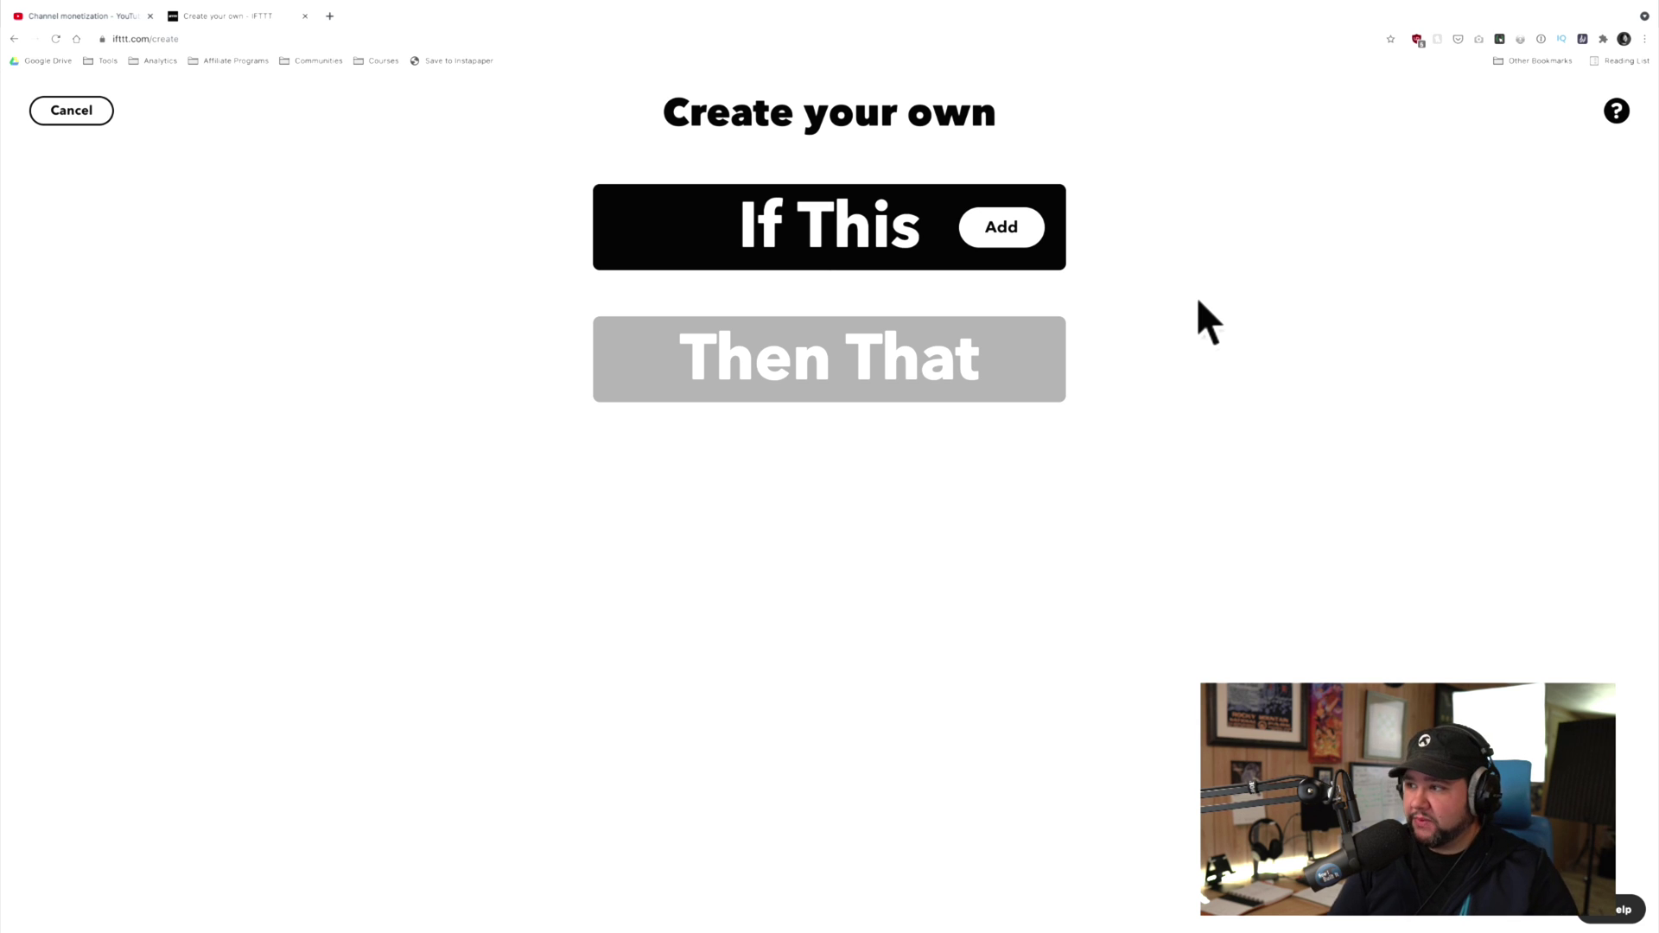
Pick YouTube's New Super Chat message trigger as the applet's If step.
left_click(1002, 229)
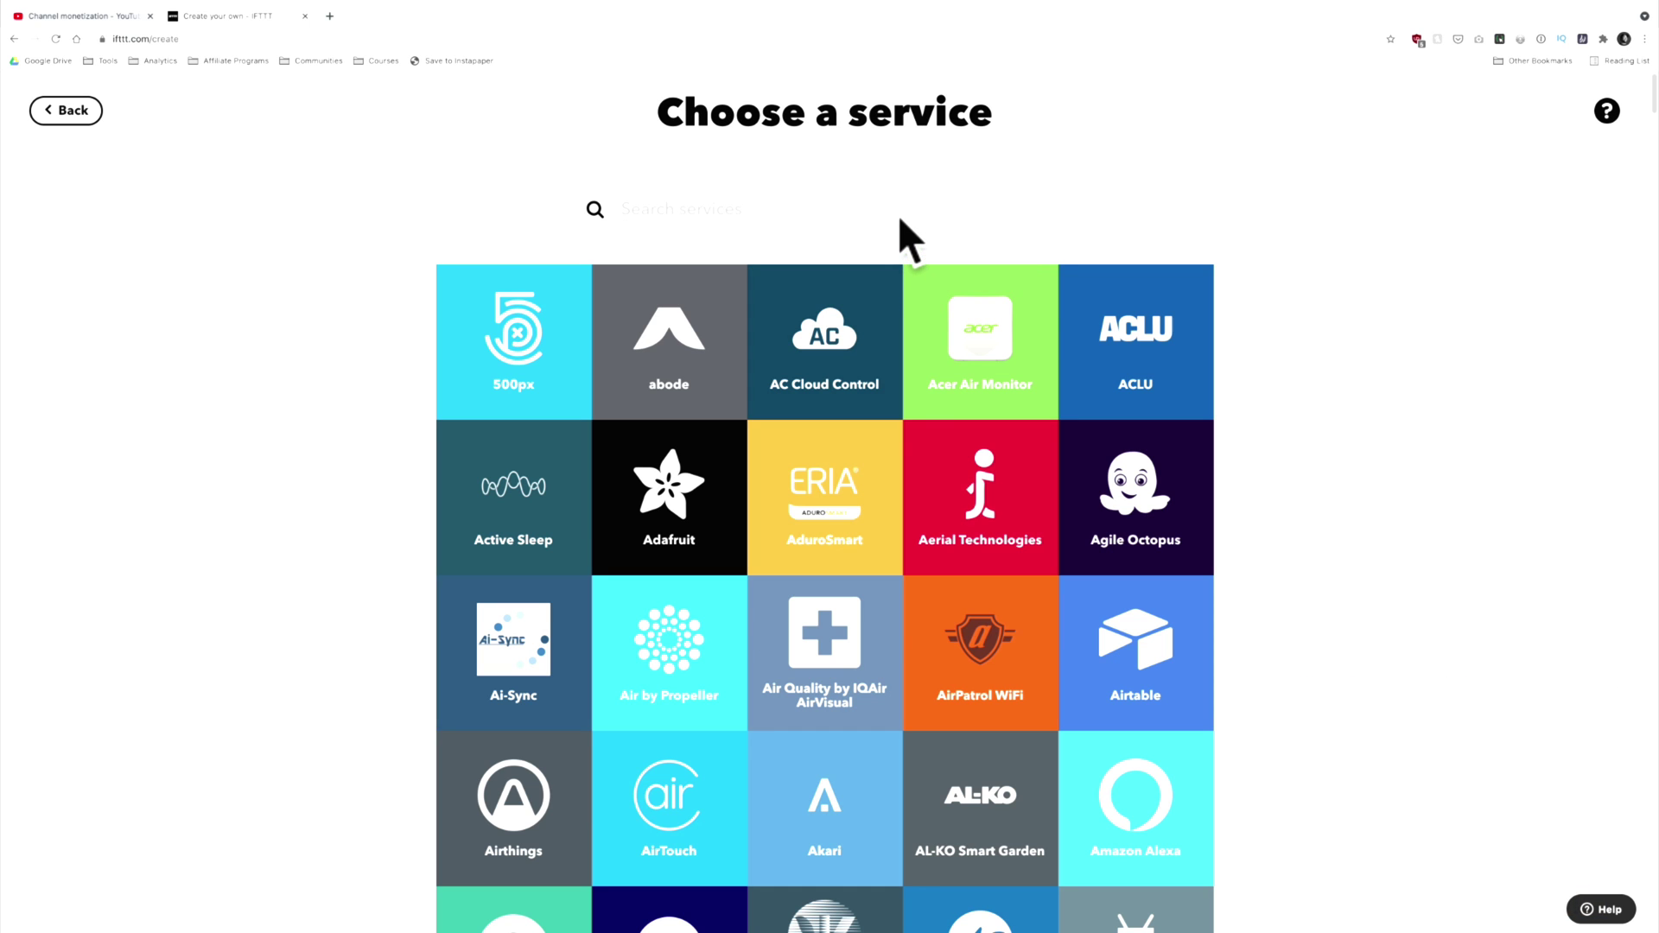
type("You")
left_click(842, 337)
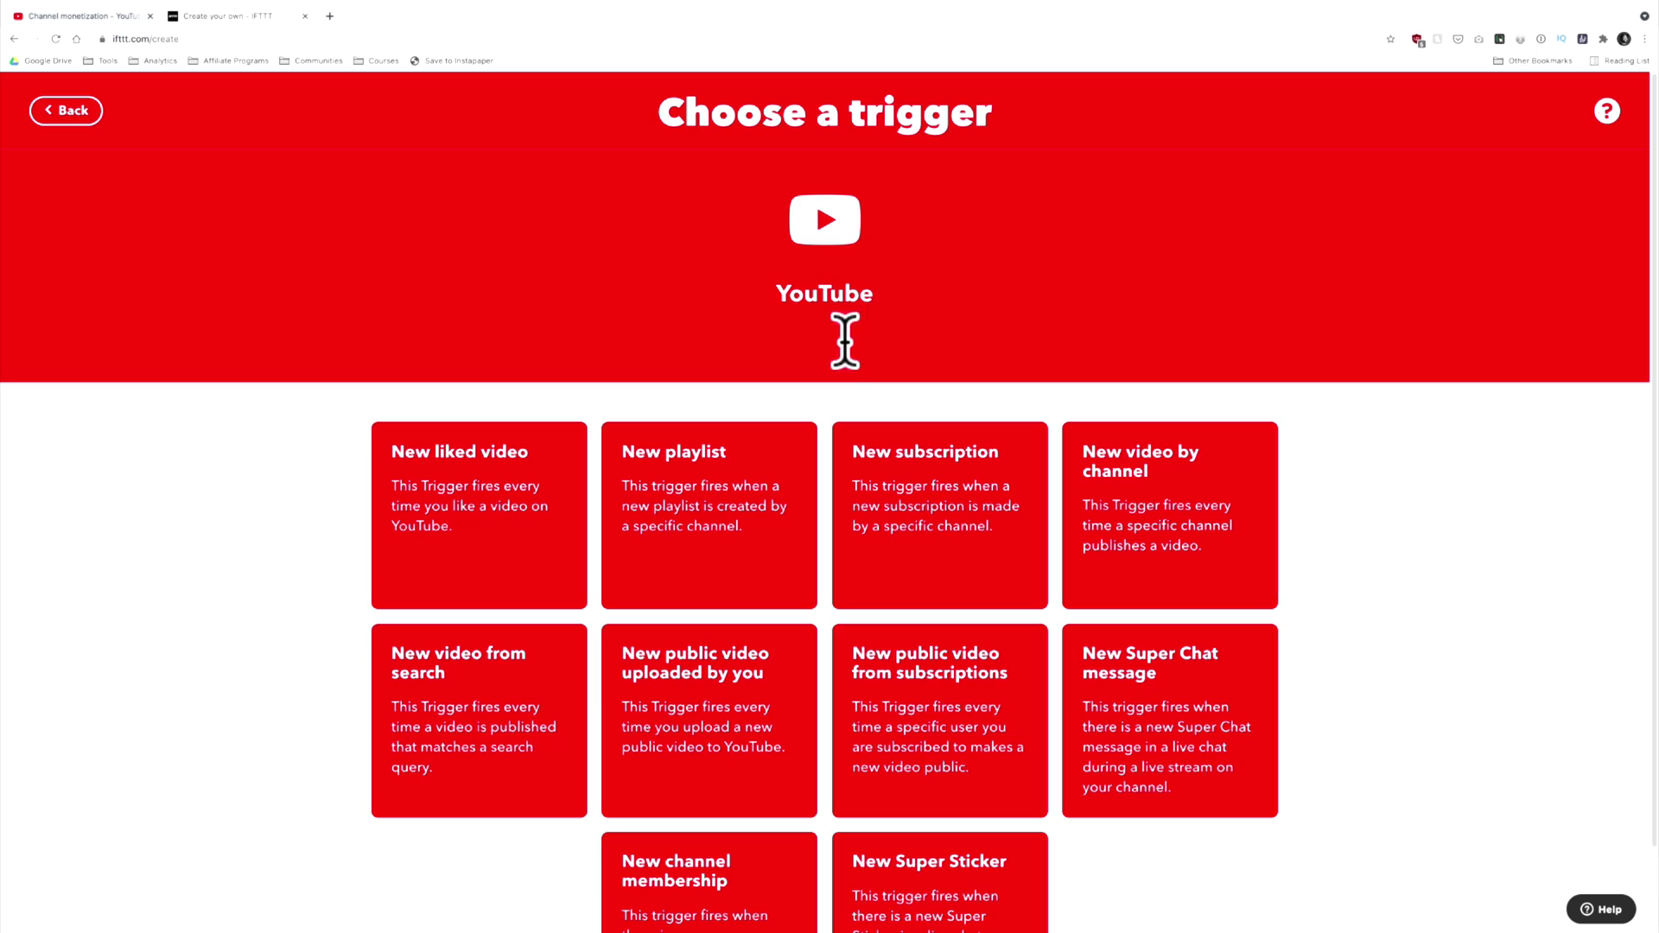
scroll(876, 511, "down", 1)
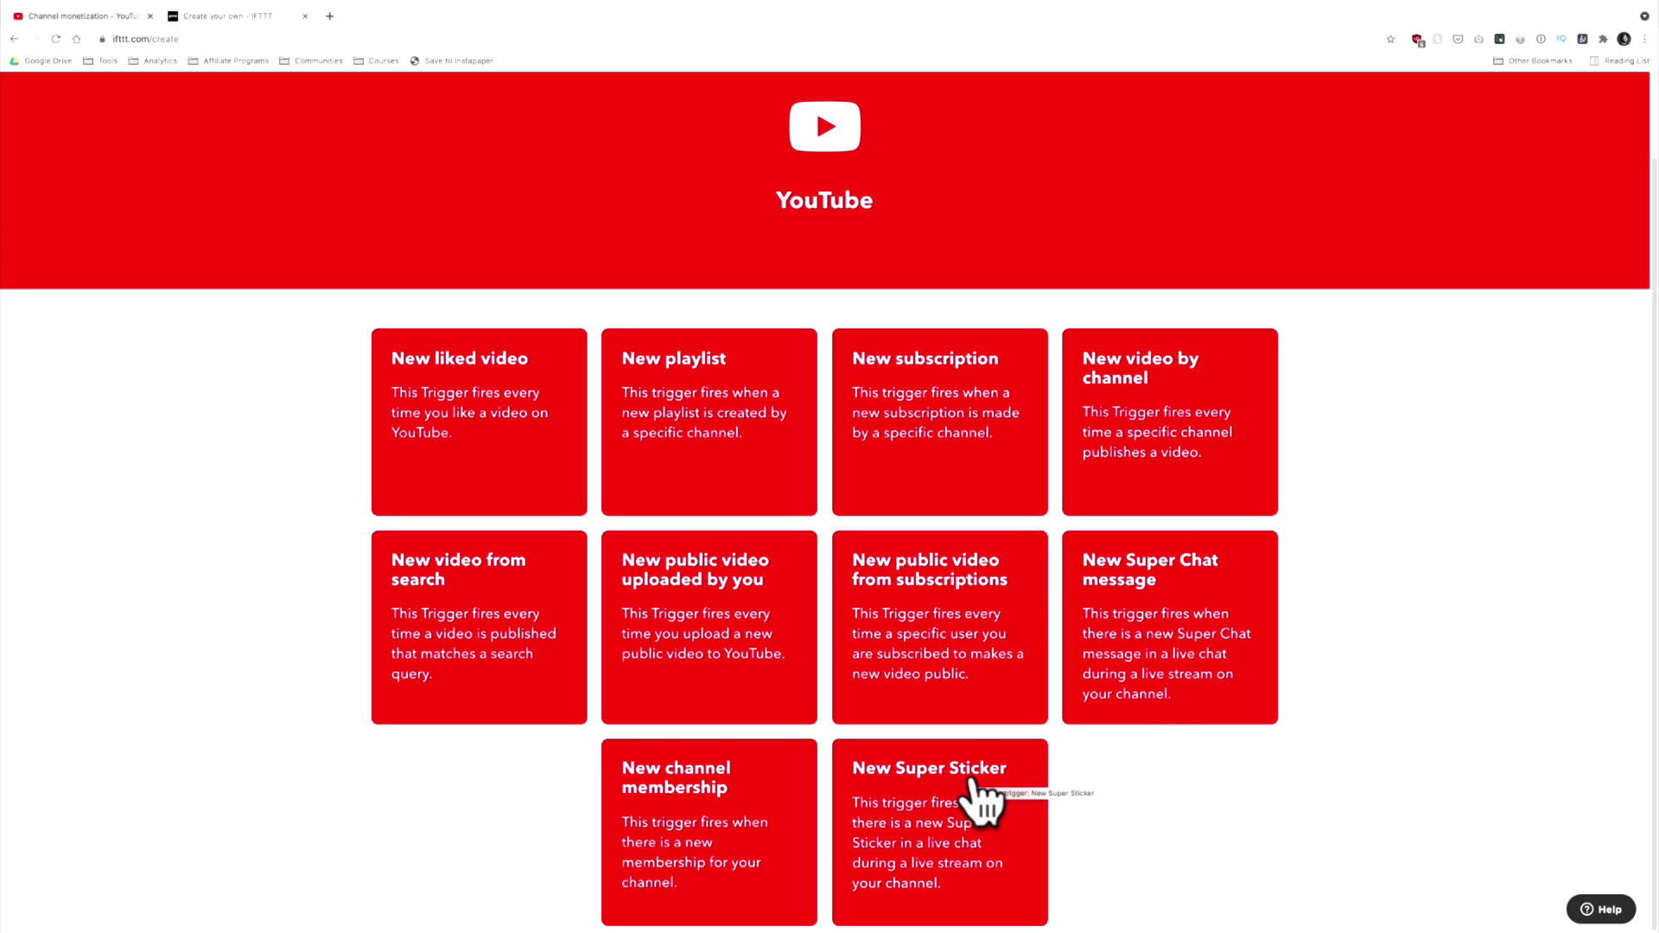
left_click(1166, 631)
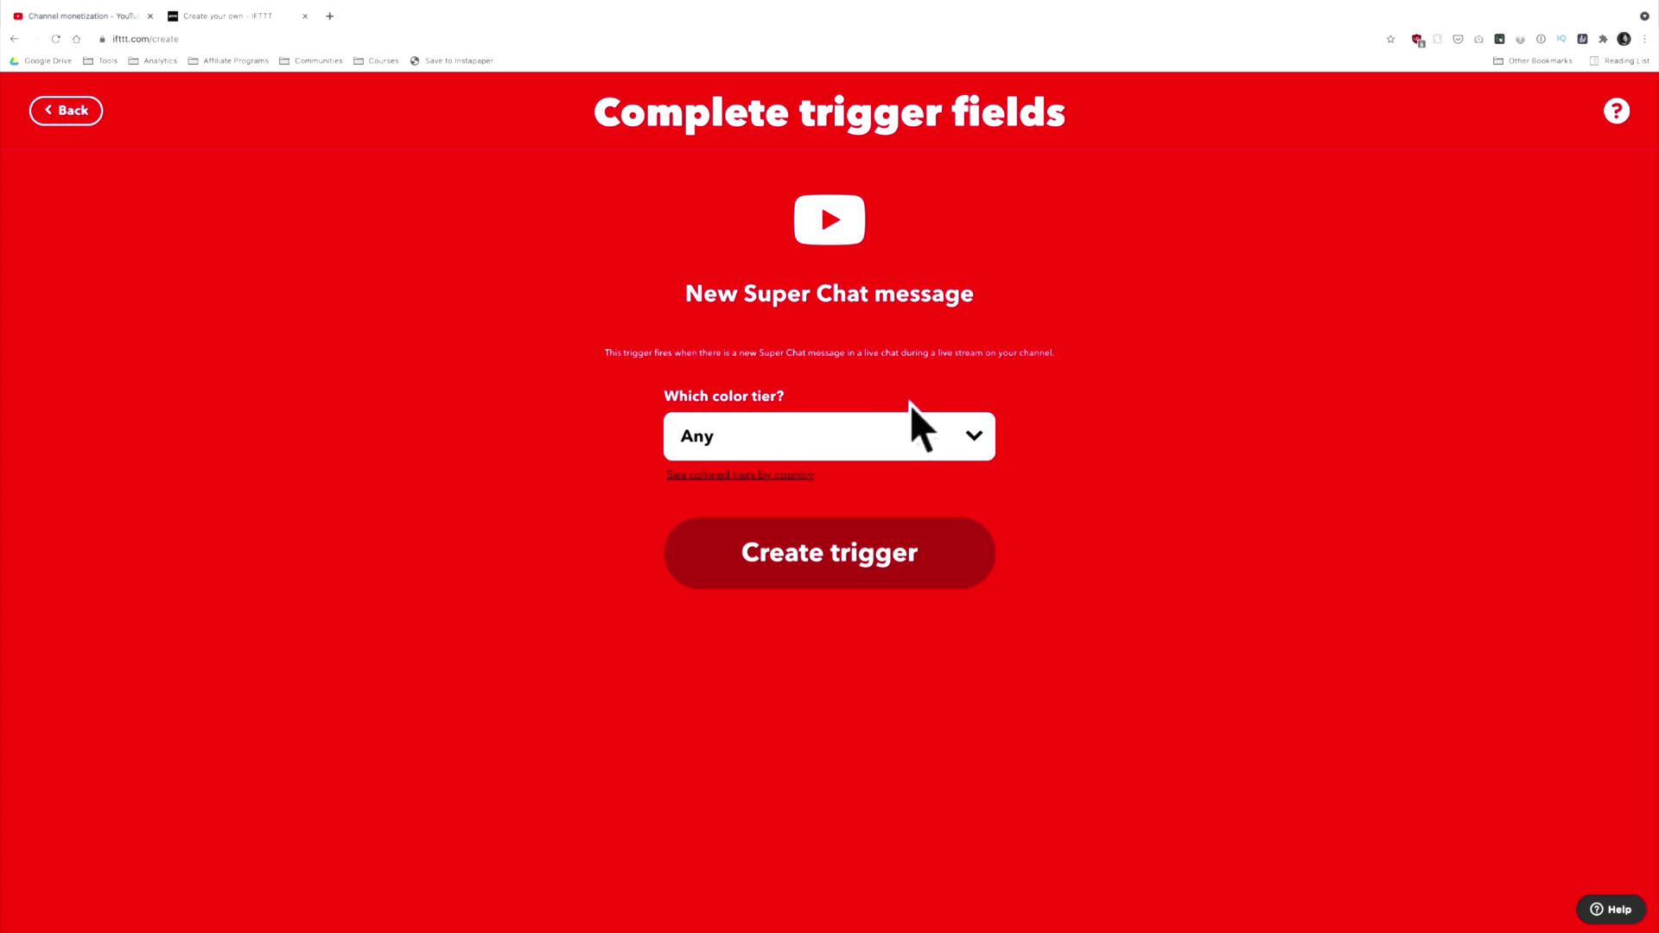
Keep the color tier on Any and create the Super Chat trigger.
left_click(975, 435)
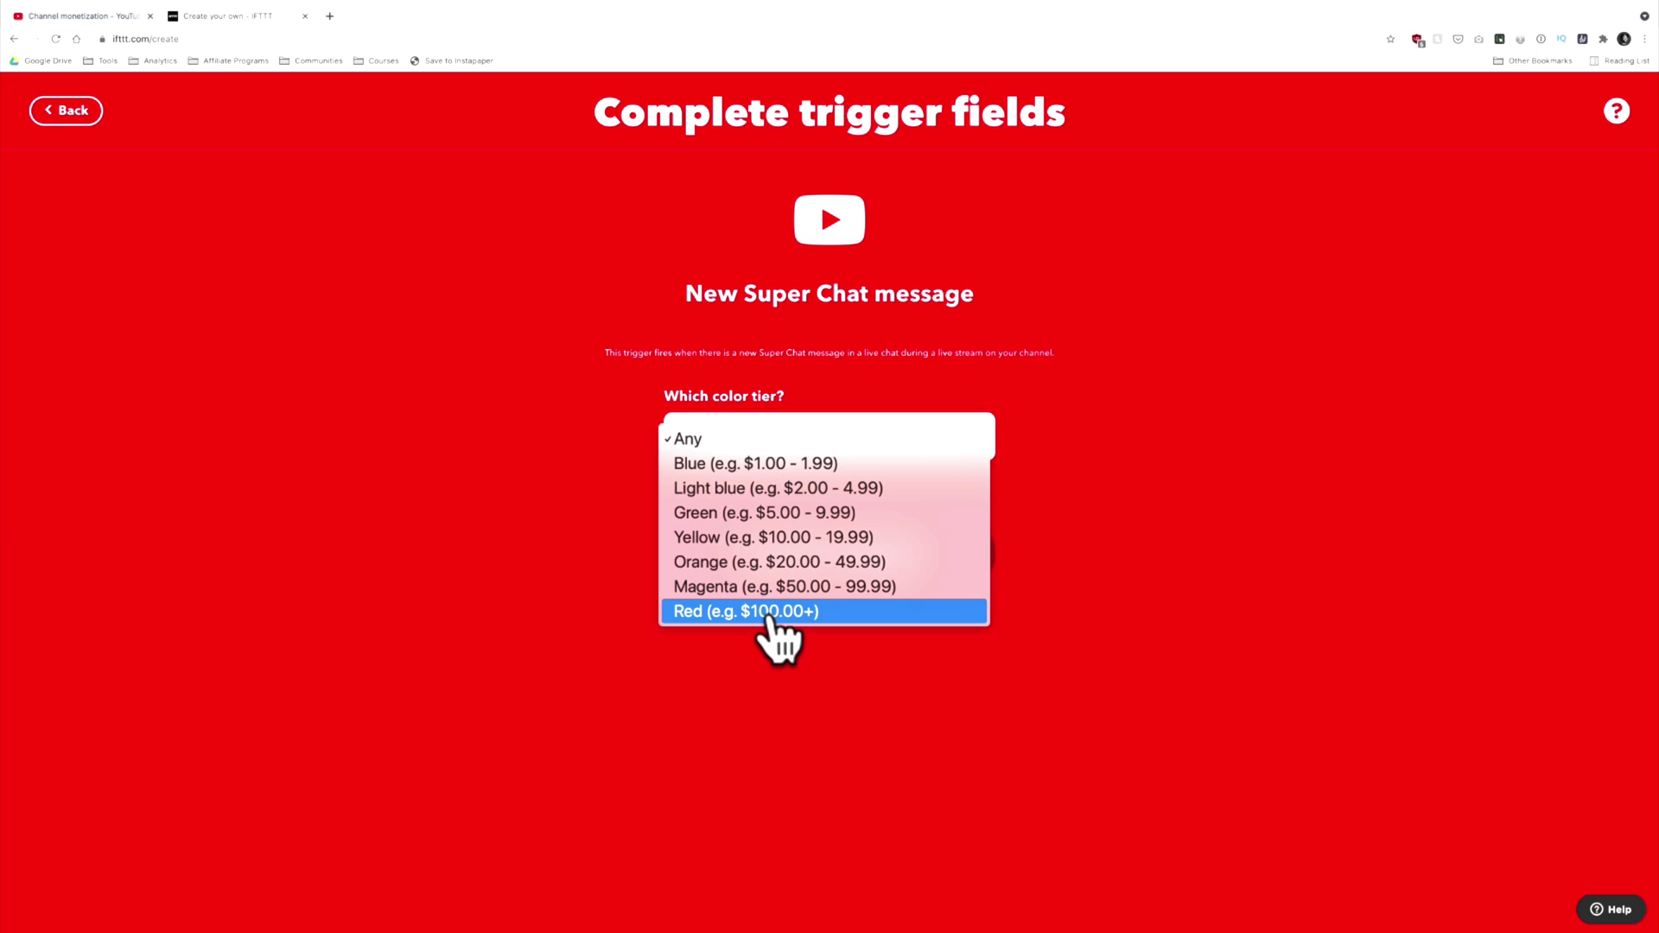
left_click(791, 439)
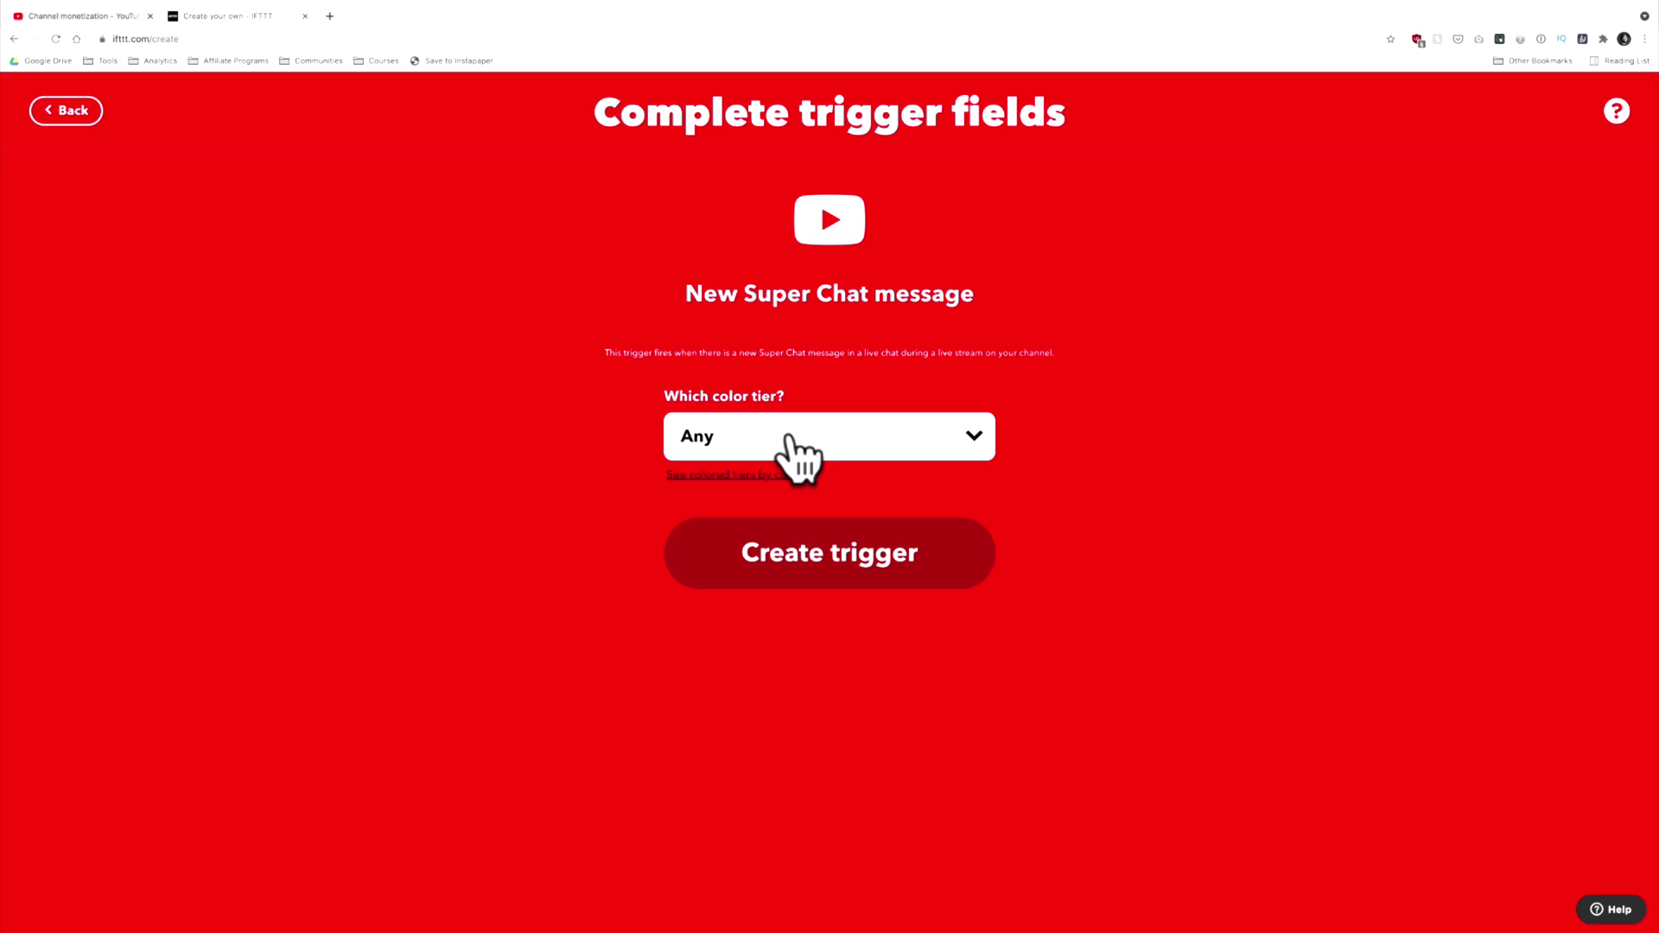
left_click(842, 557)
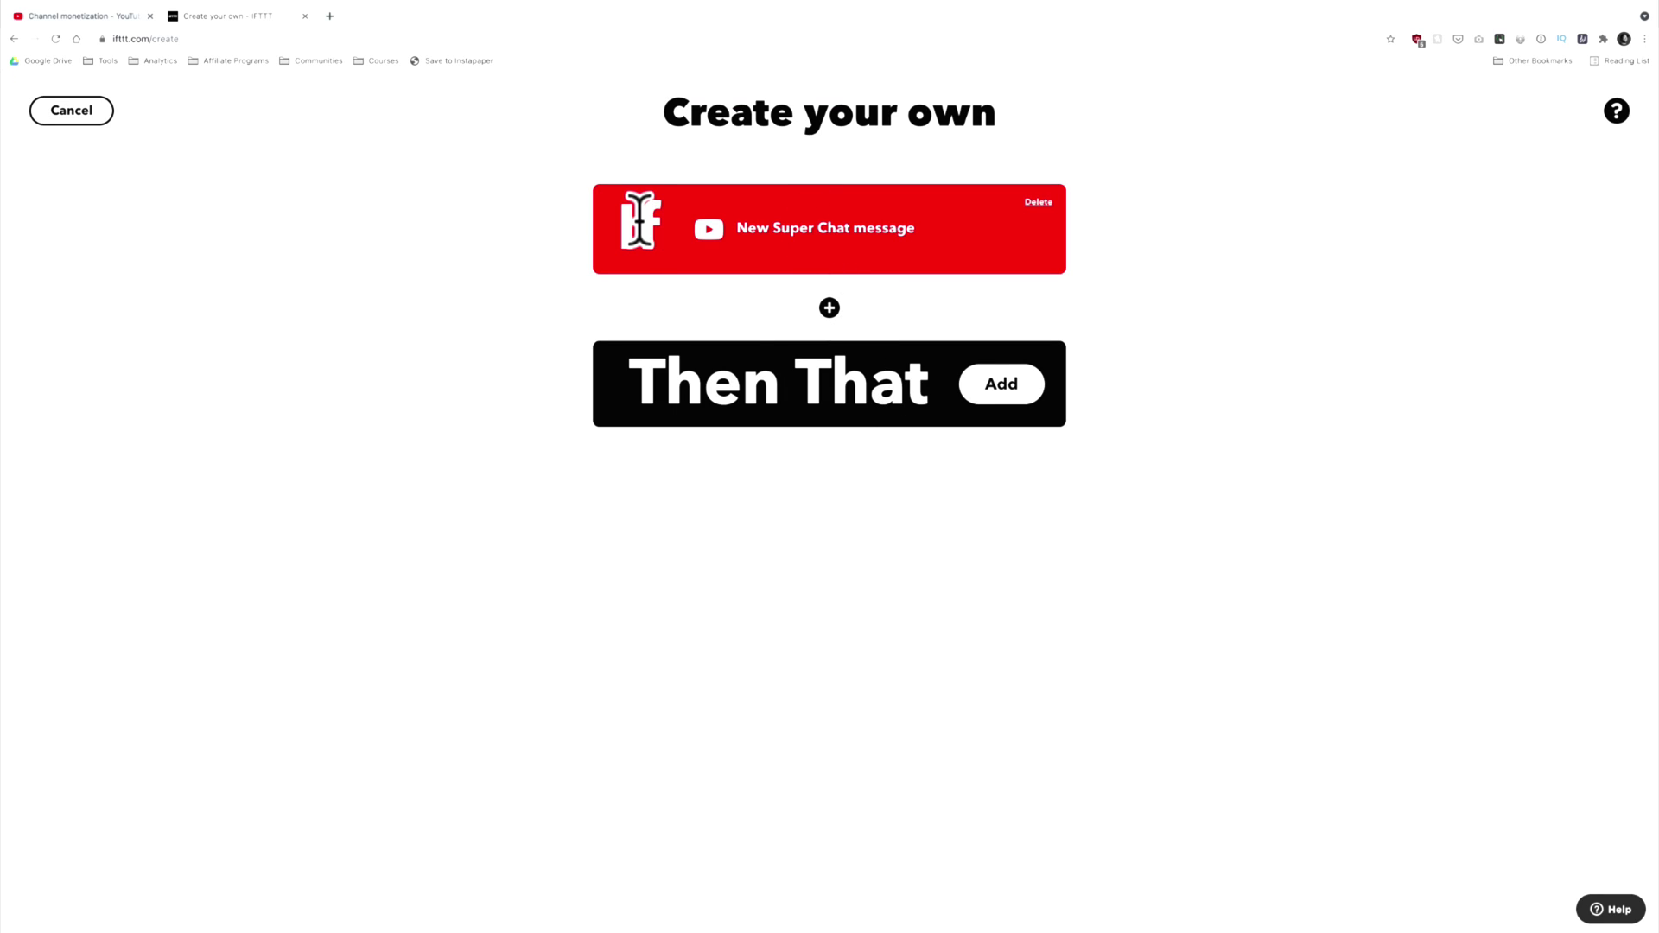
Choose the Philips Hue Change color action for the Then step.
left_click(1019, 391)
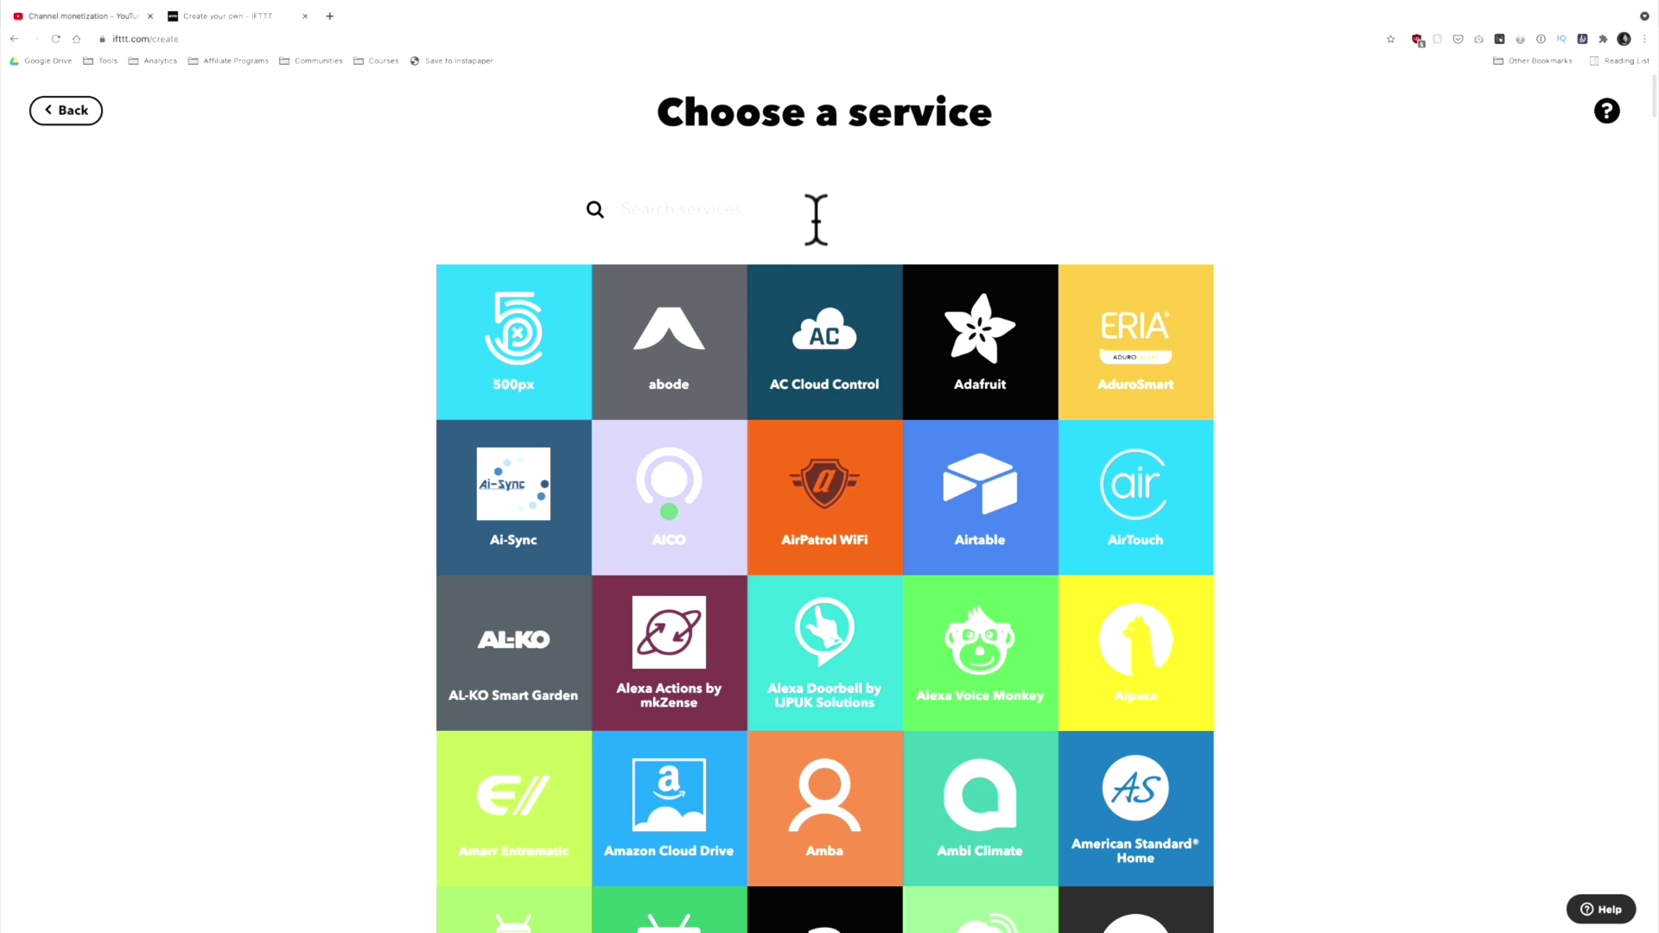
type("Hue")
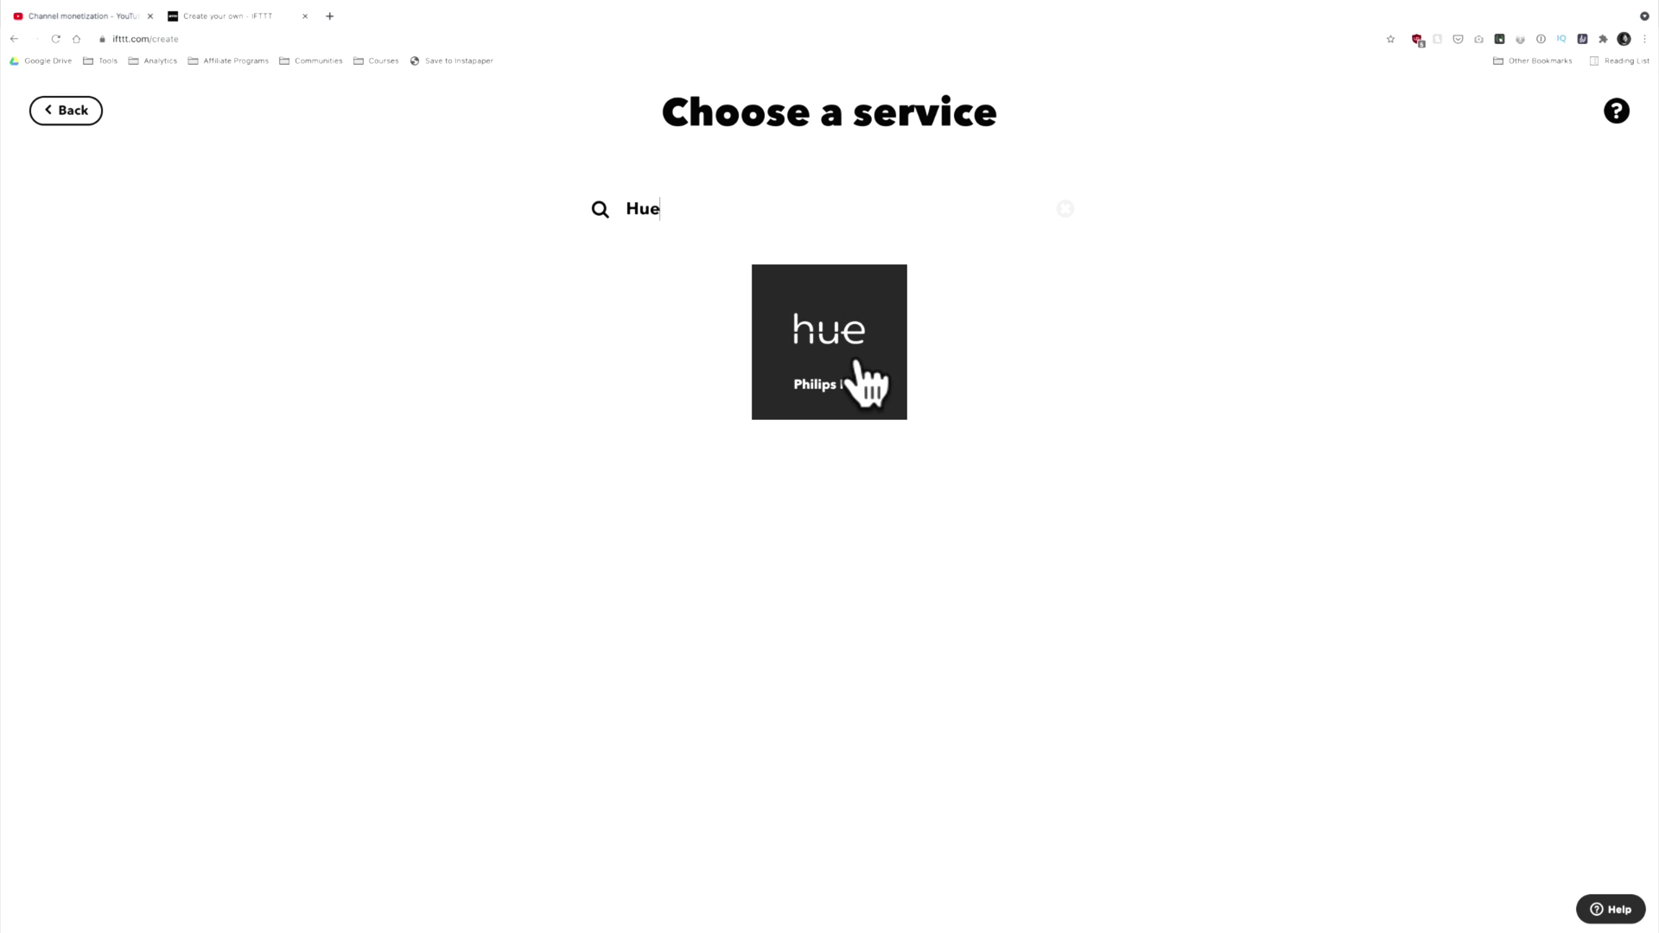
left_click(864, 380)
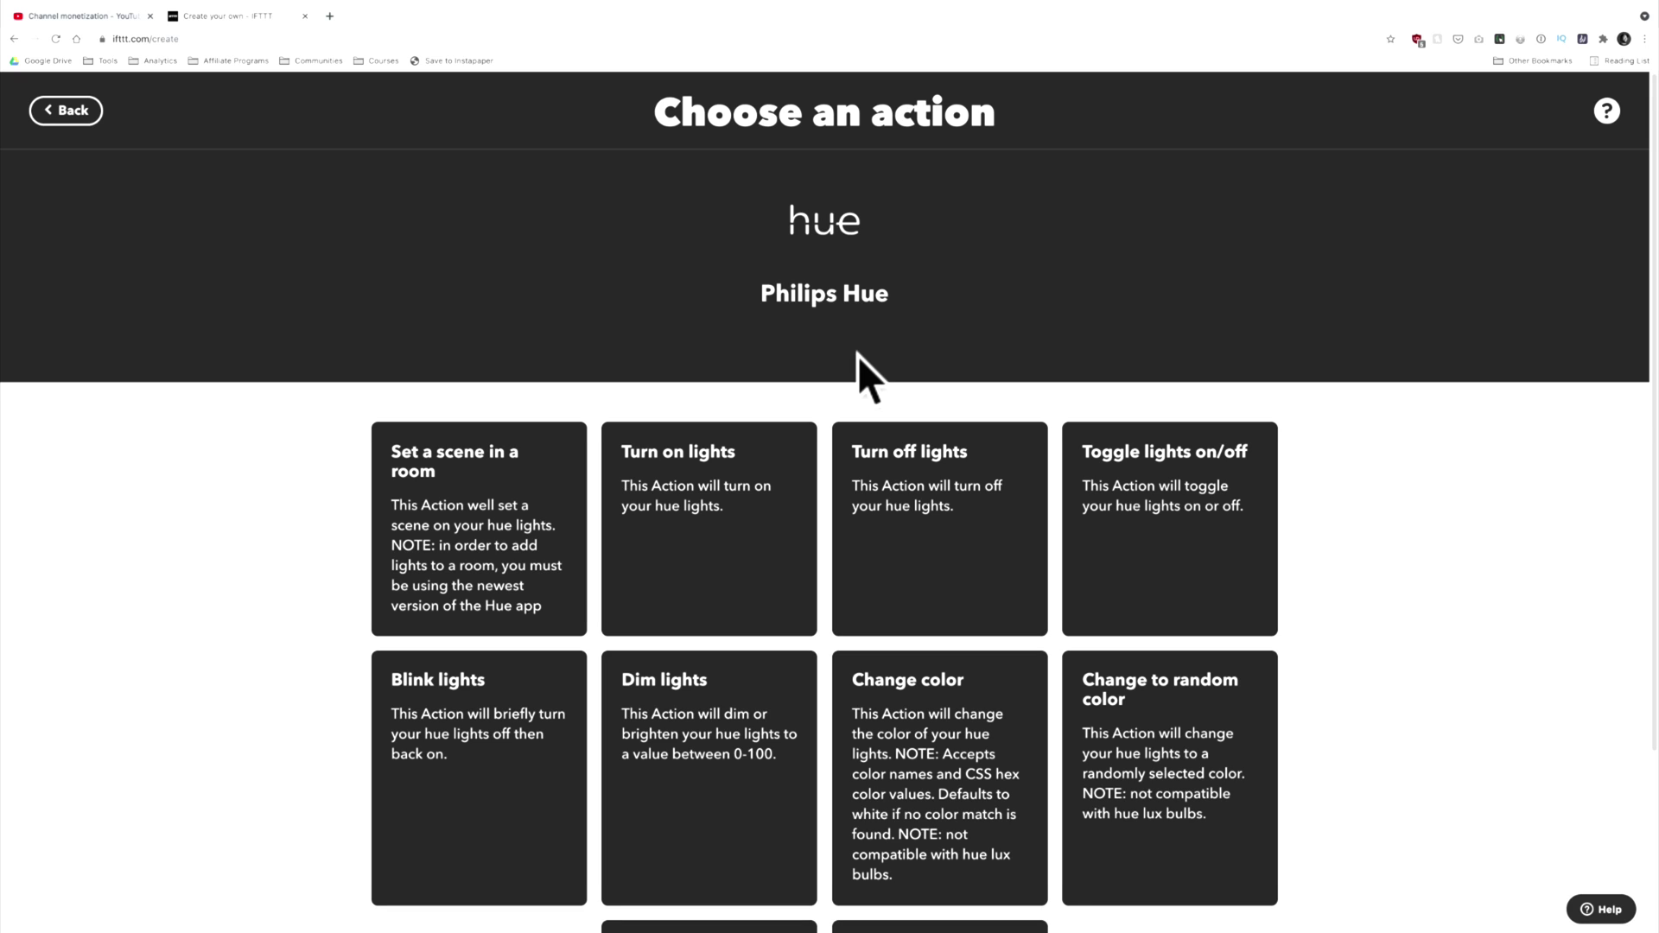
scroll(1207, 226, "down", 1)
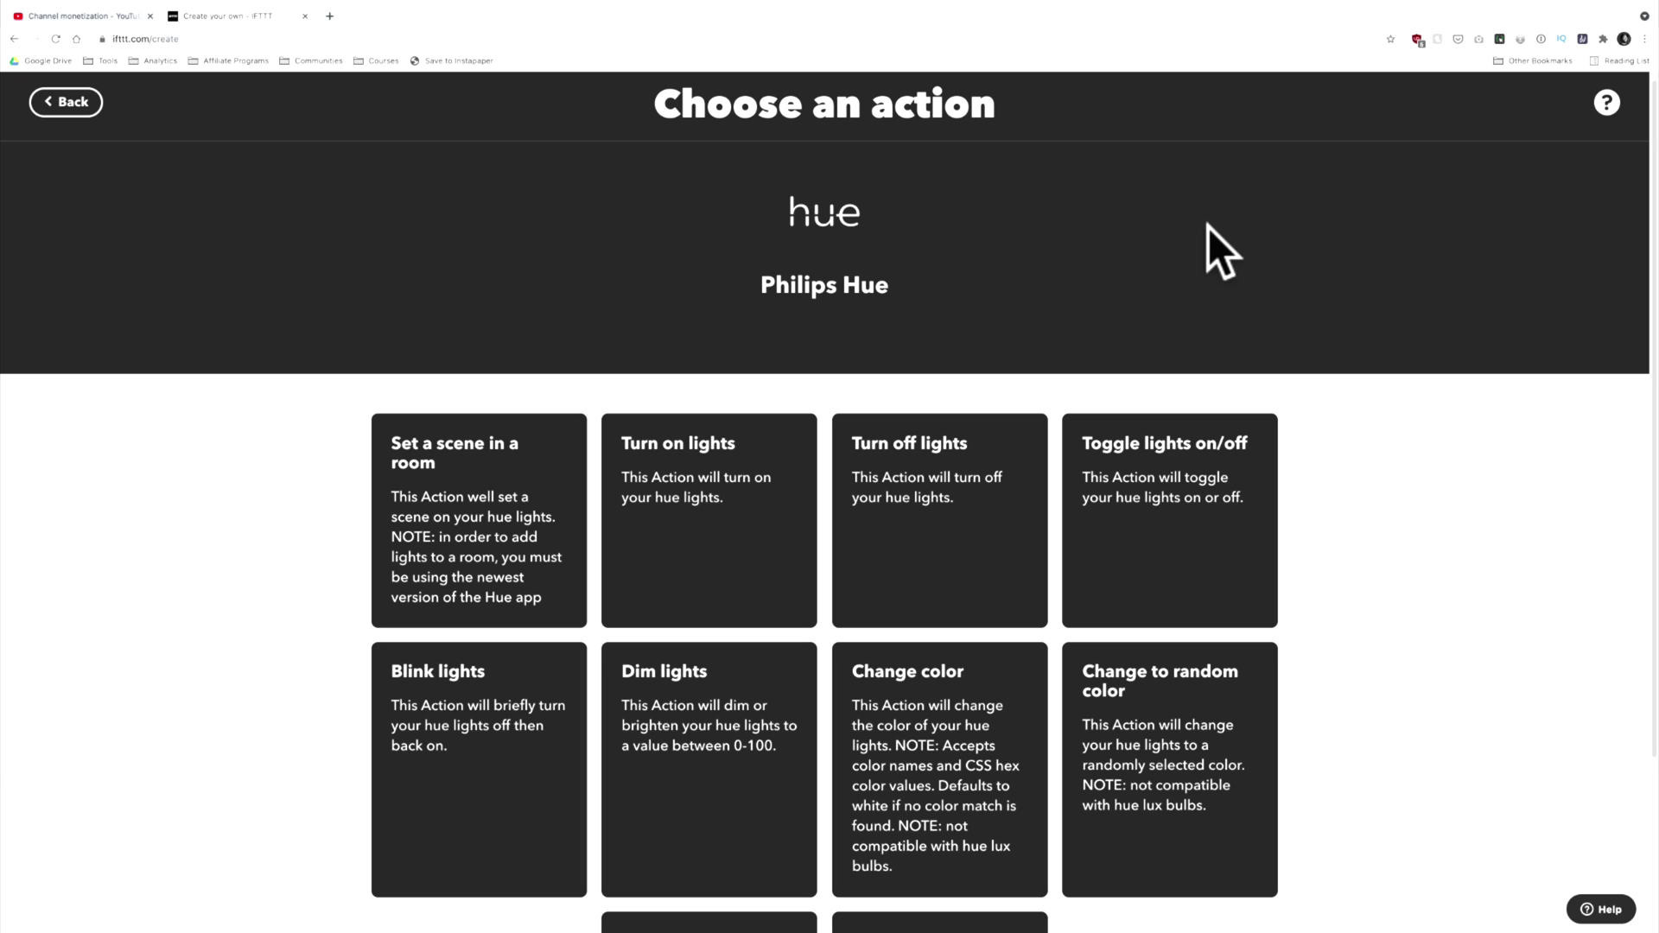
left_click(960, 691)
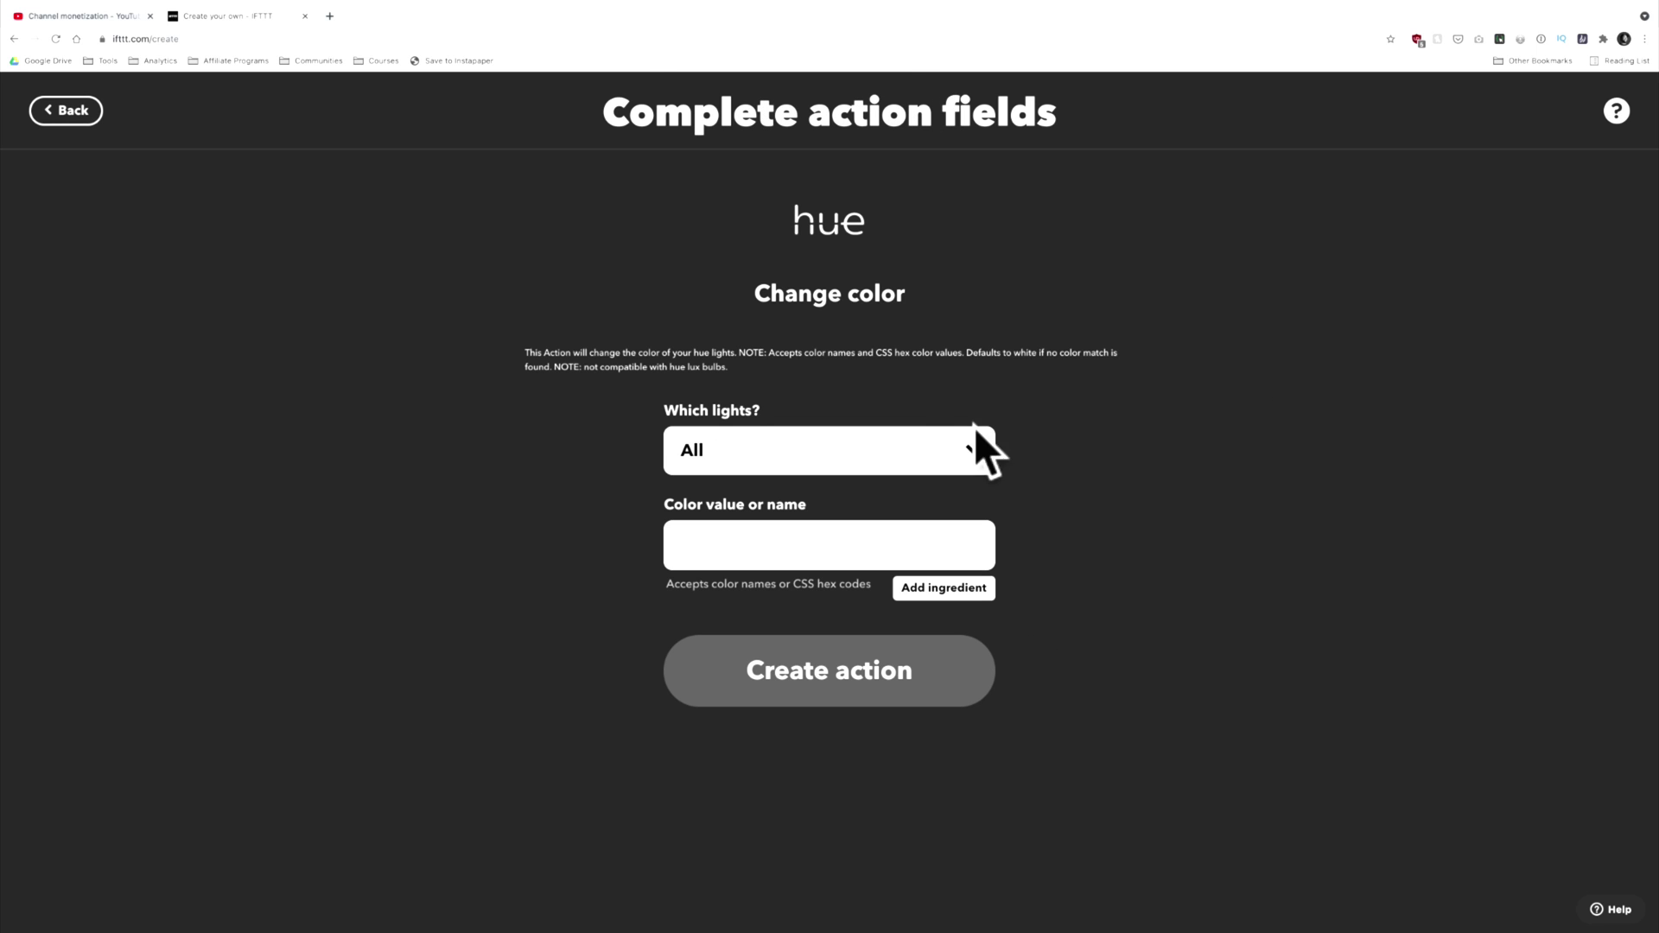
Target the Office lights, insert the ColorTier ingredient as color, and create the action.
left_click(974, 432)
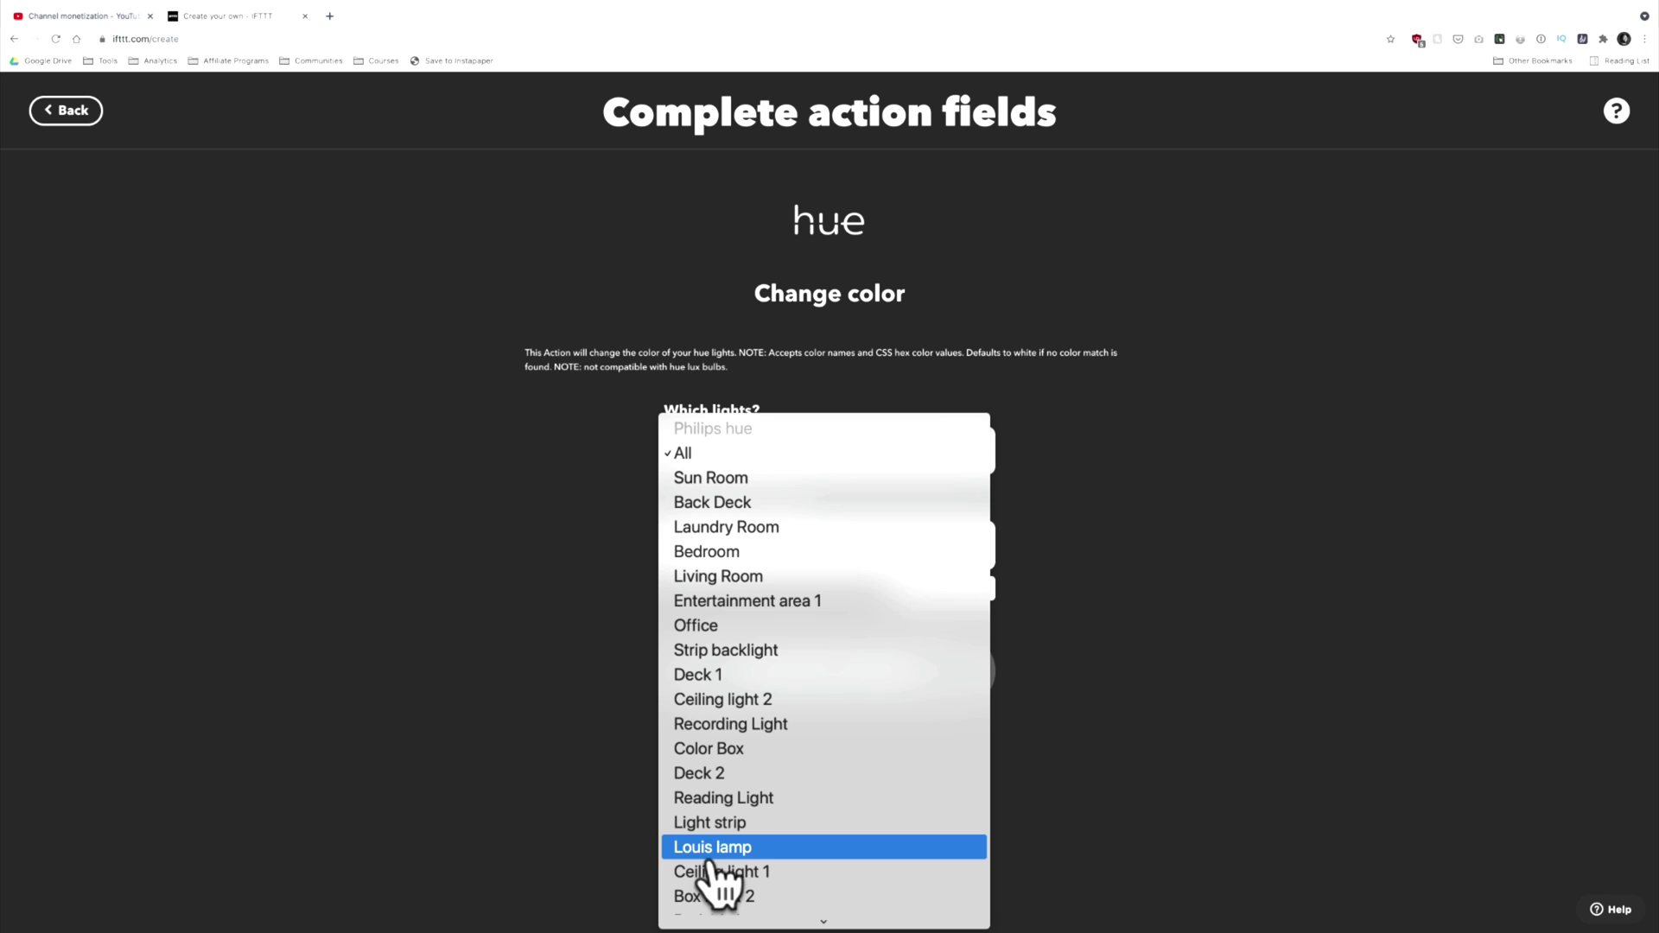
left_click(711, 625)
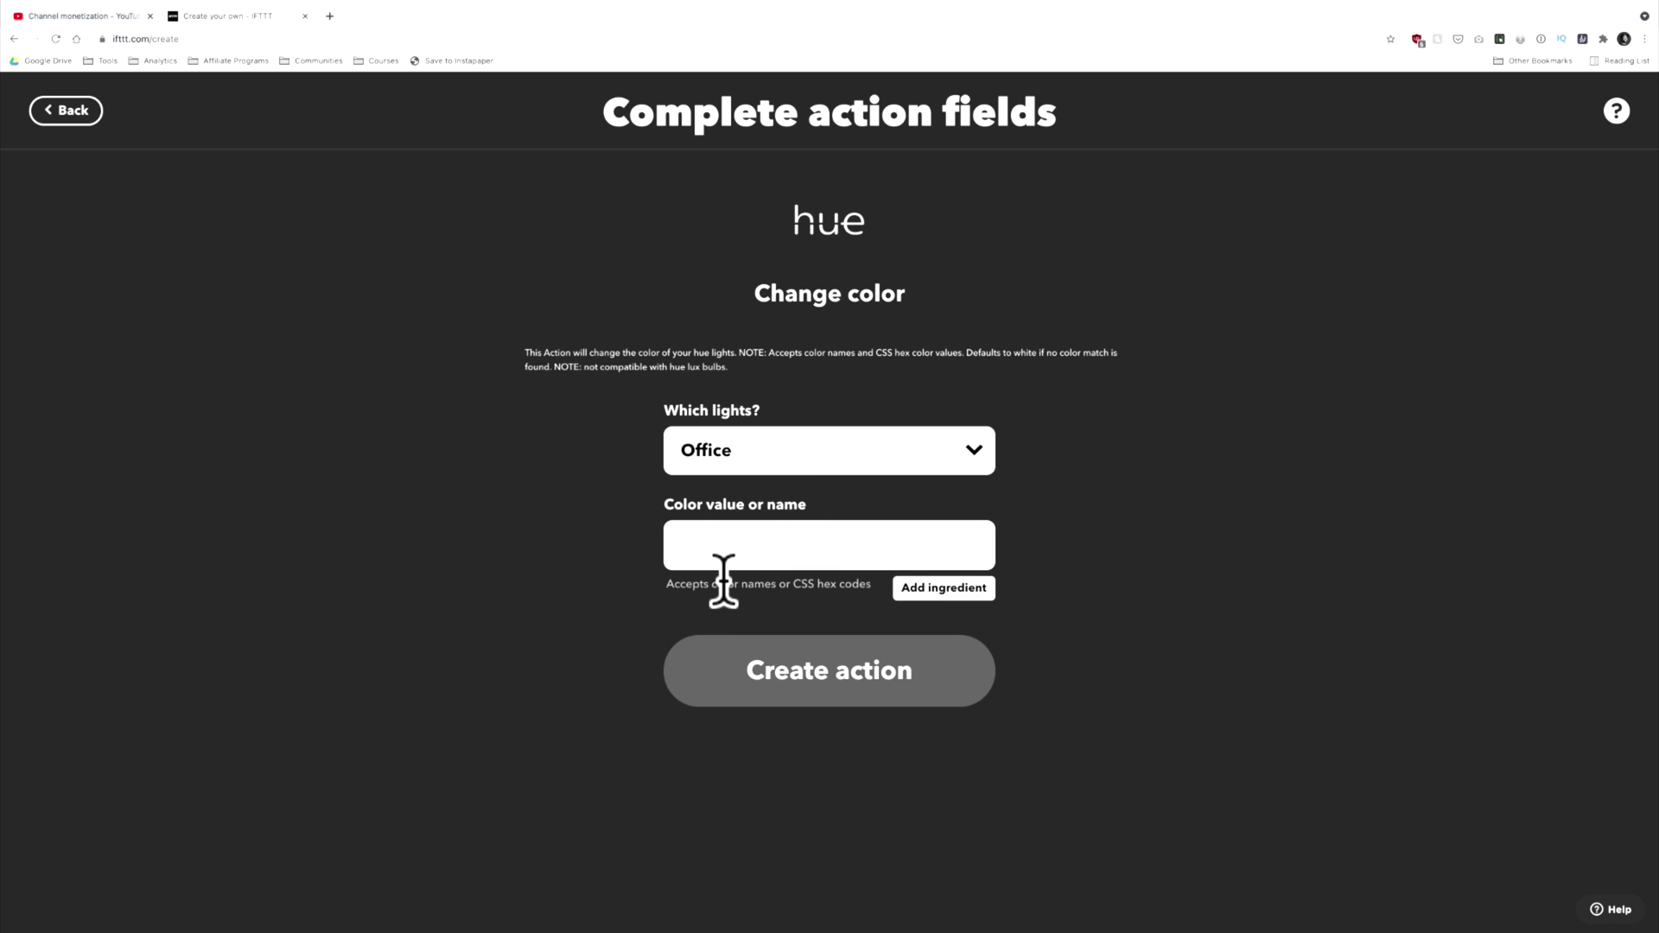
left_click_drag(718, 585, 870, 583)
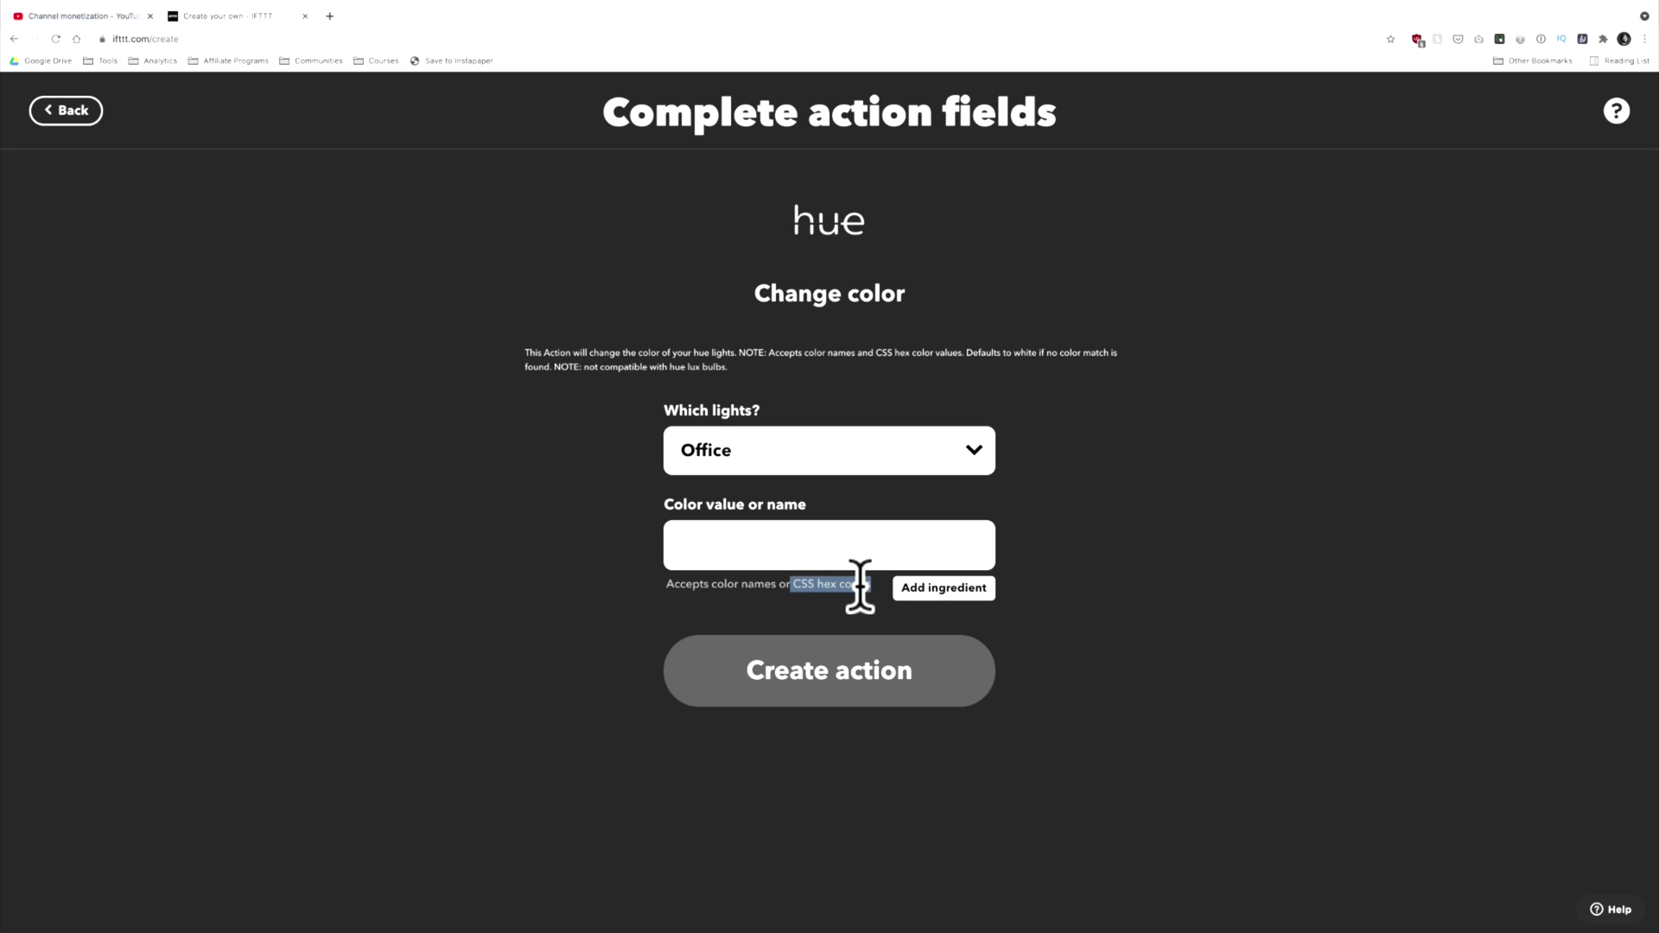
left_click(860, 585)
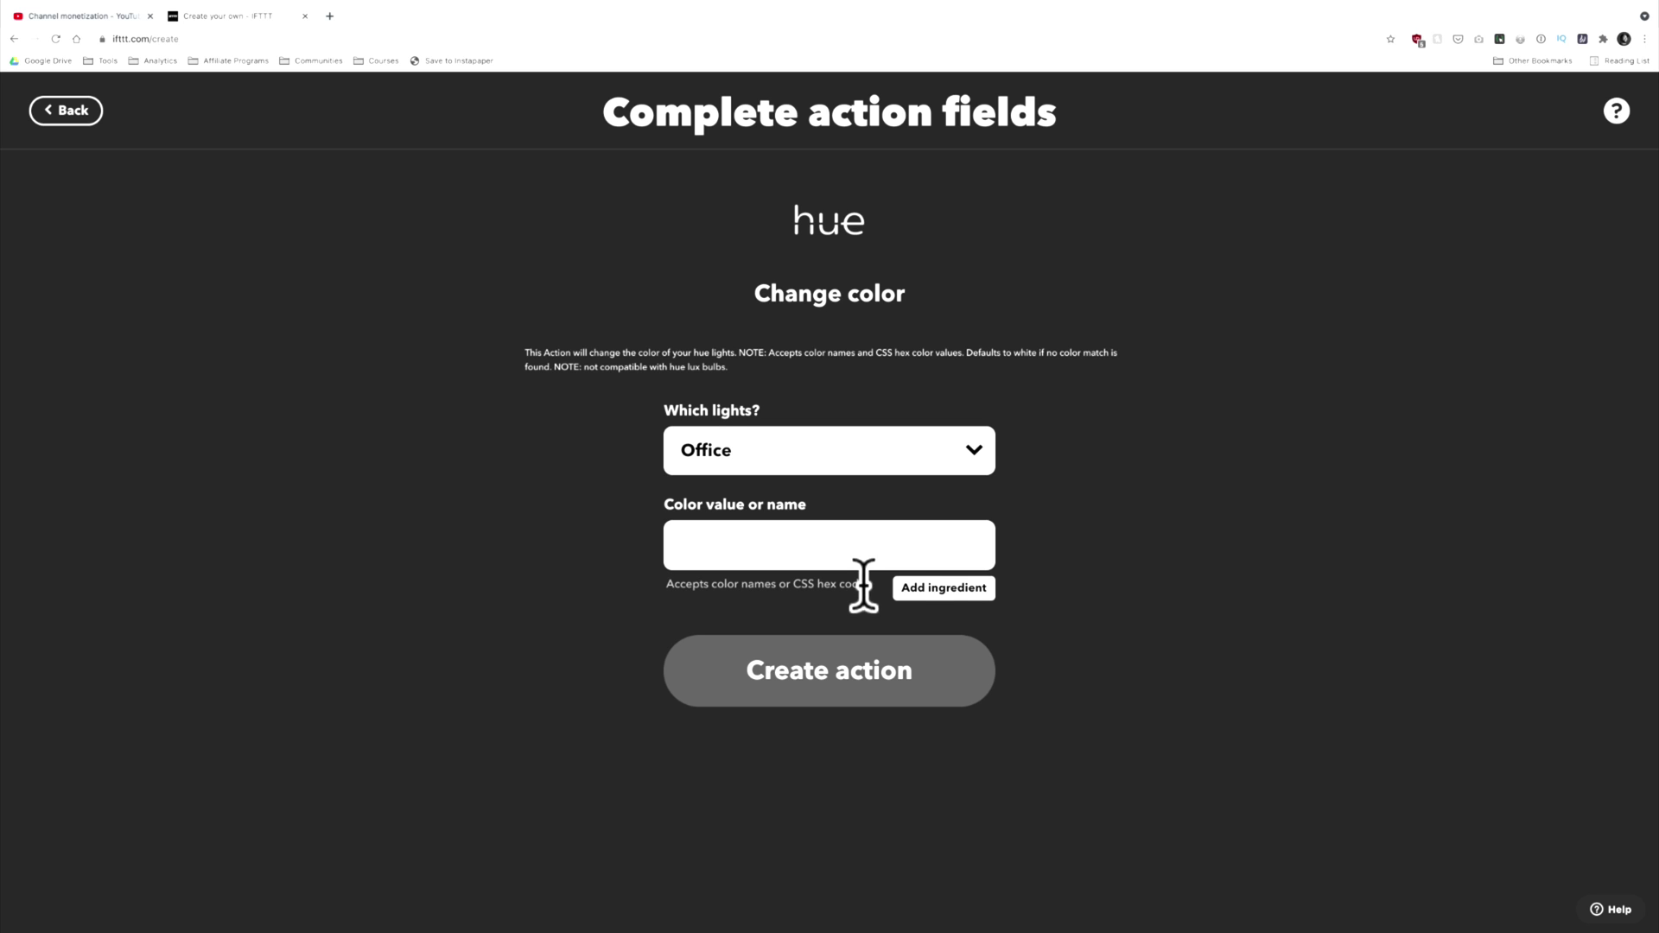
left_click(957, 594)
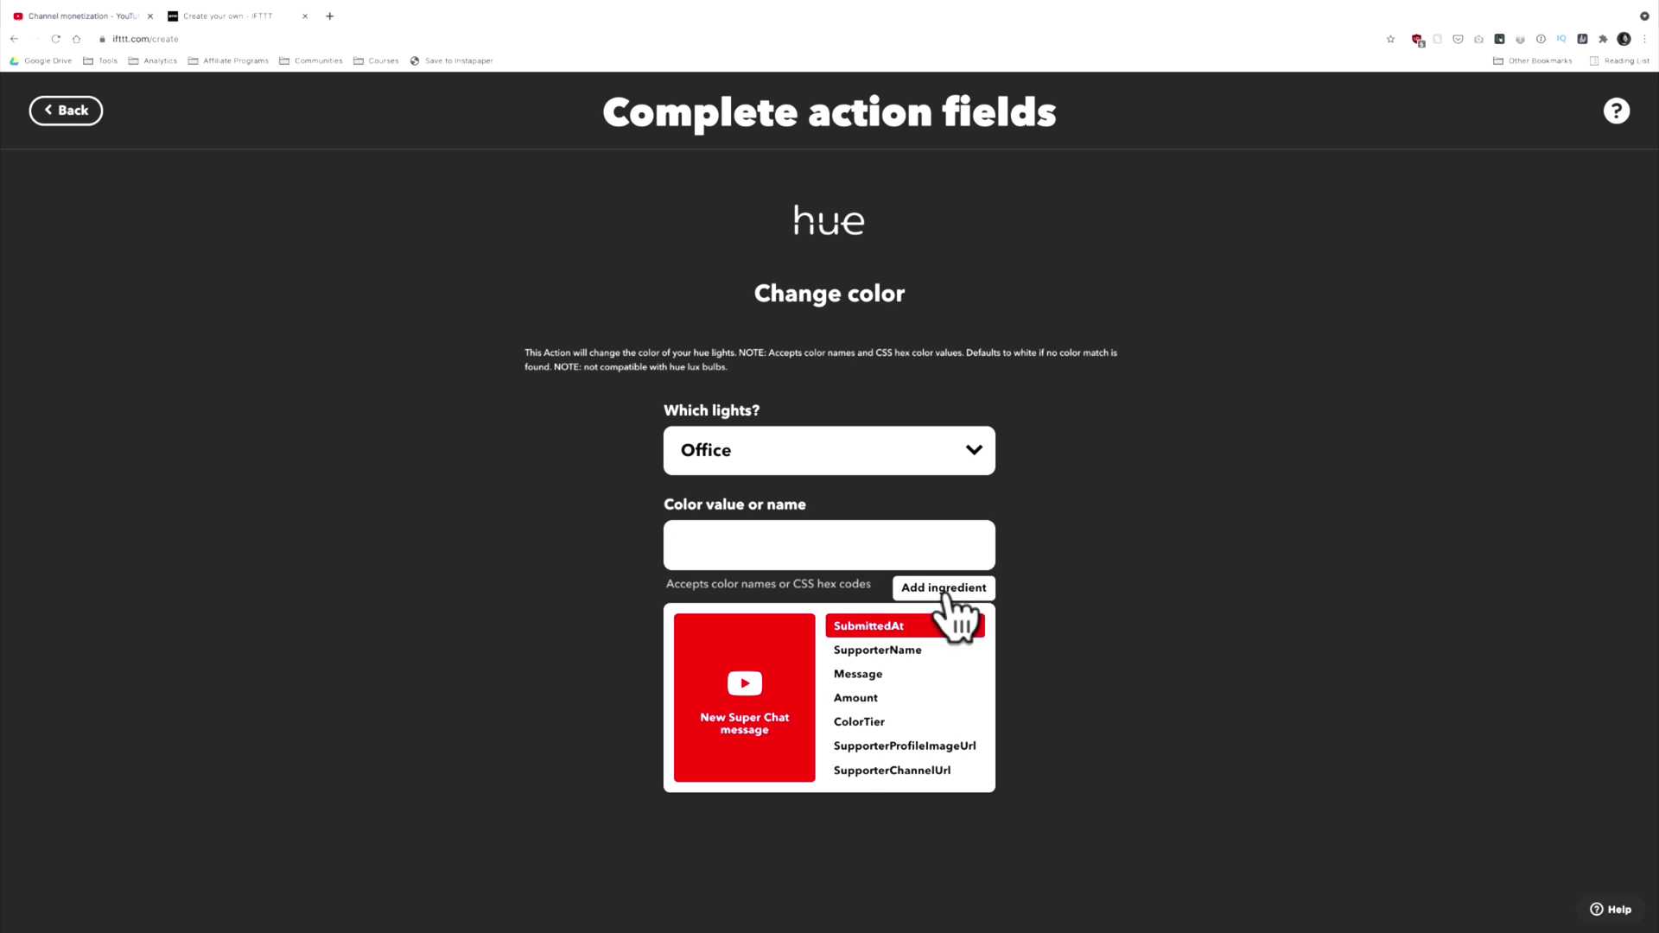
left_click(864, 726)
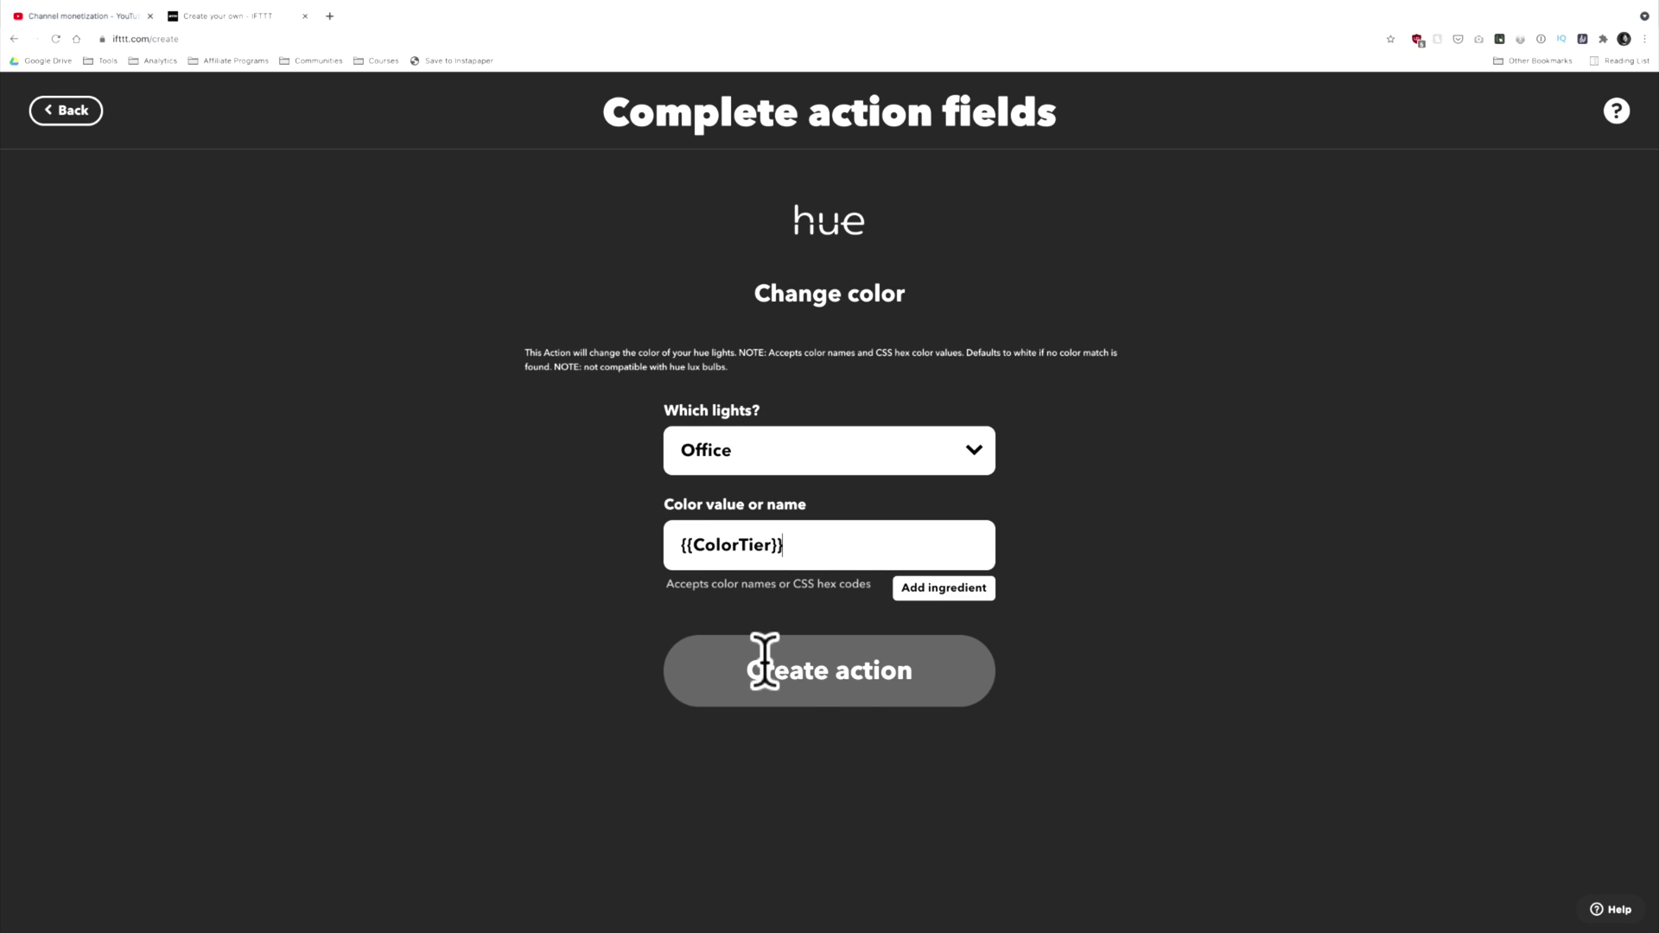
left_click(847, 700)
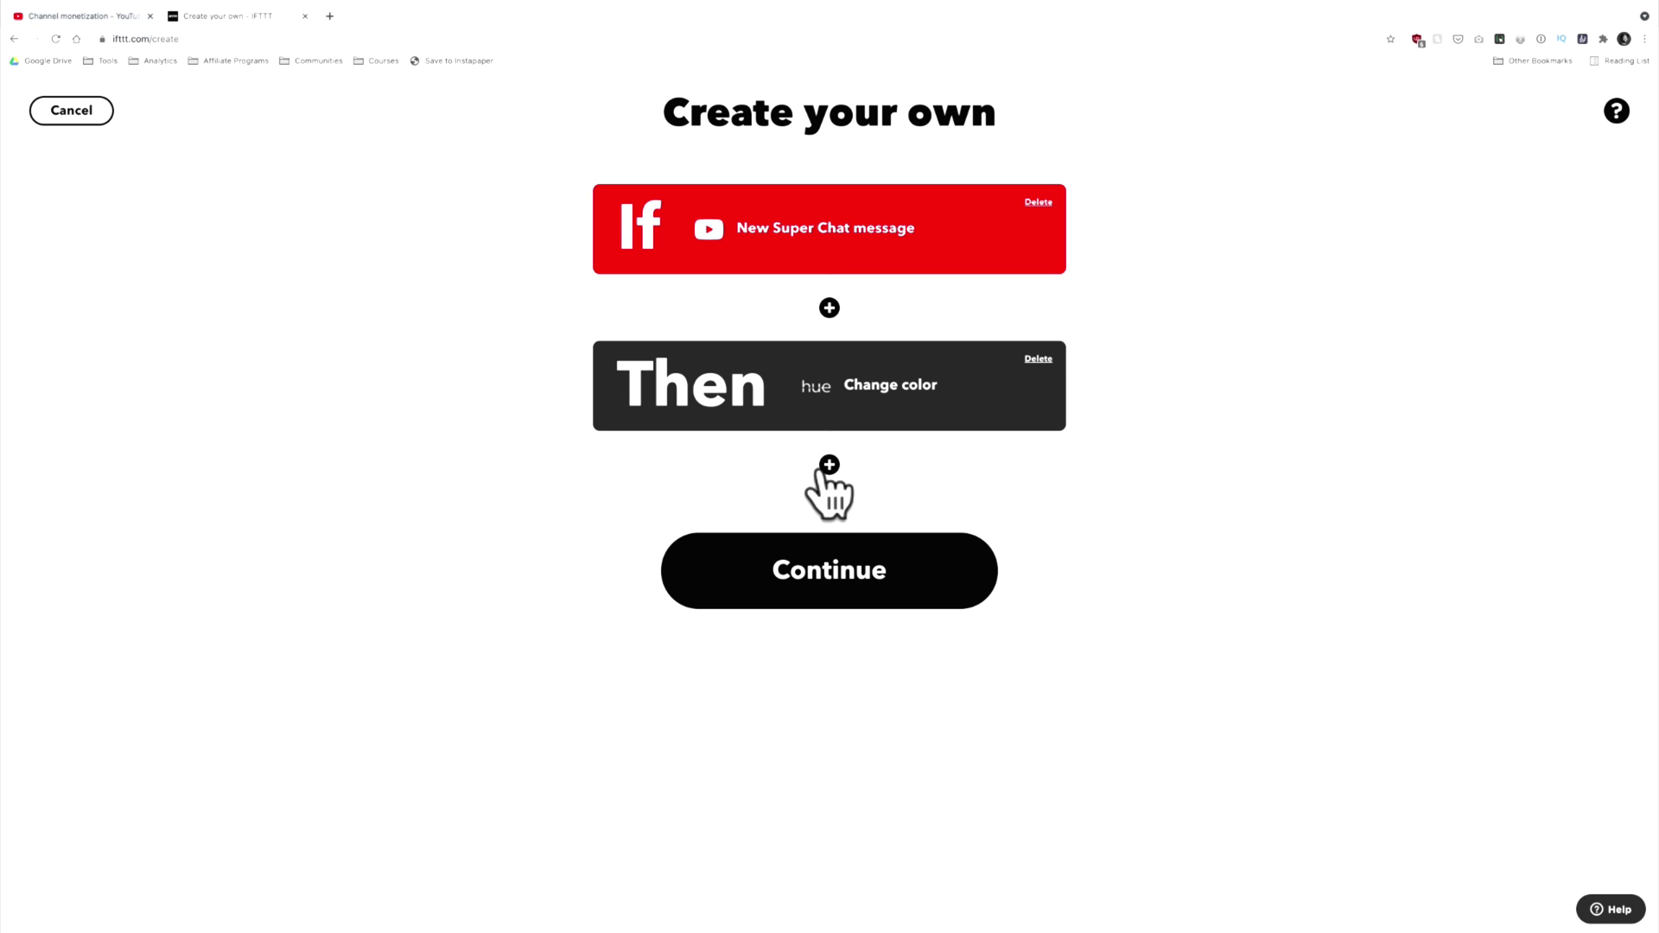
Add a Philips Hue Blink lights action for the Office lights.
left_click(830, 466)
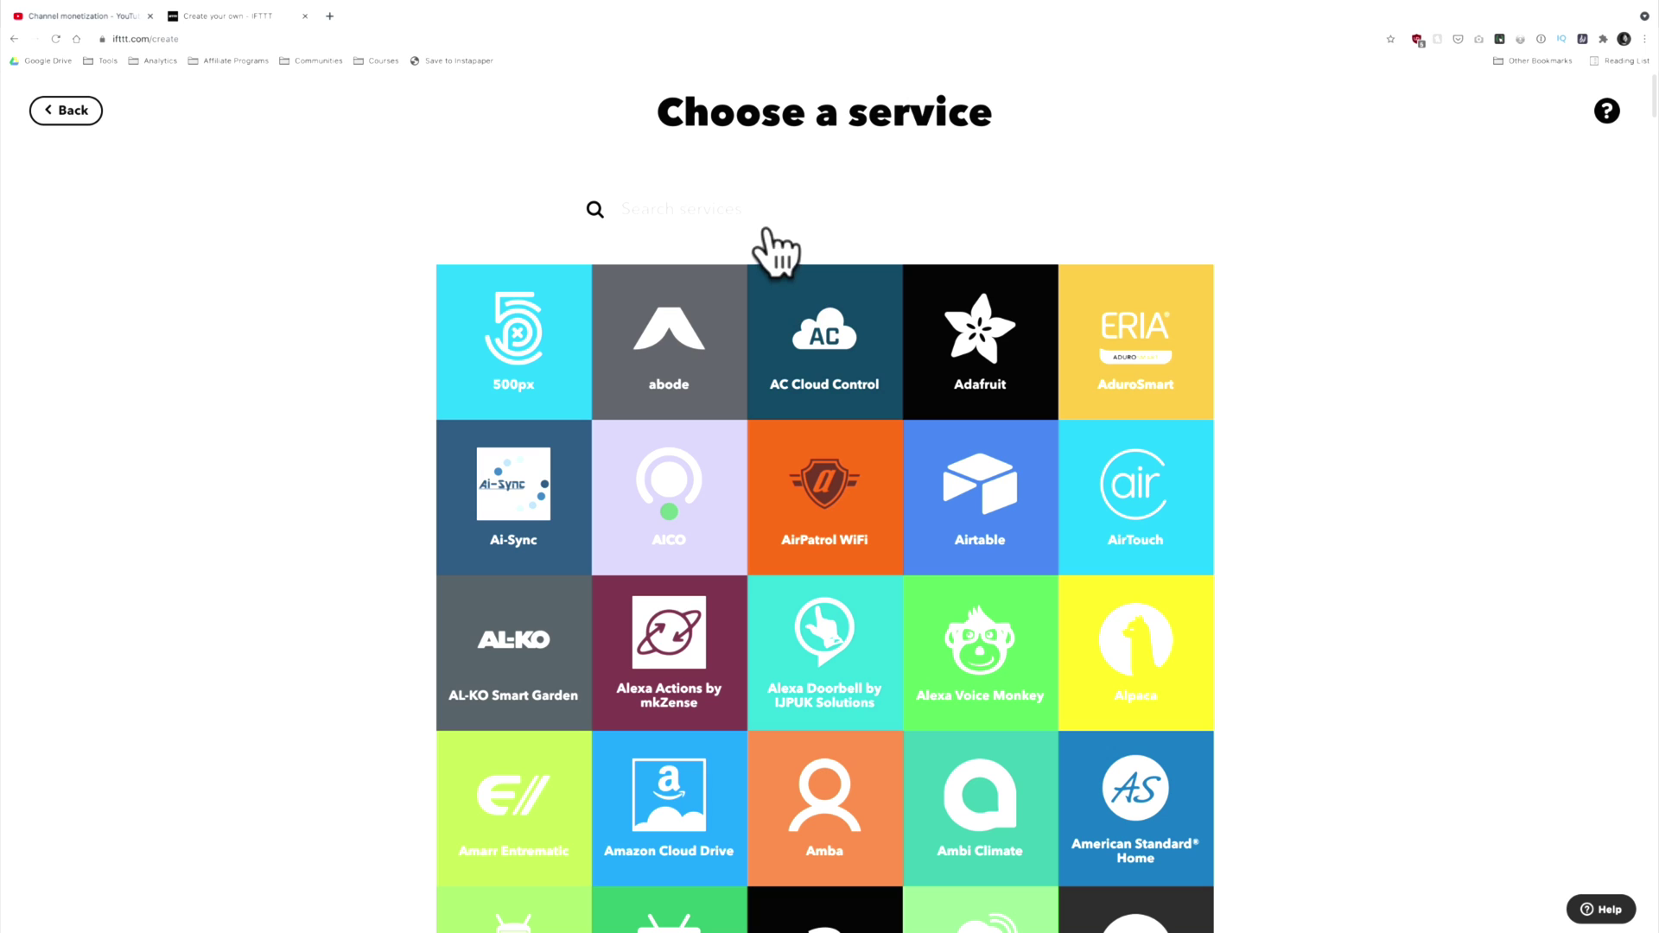
type("Hue")
left_click(833, 290)
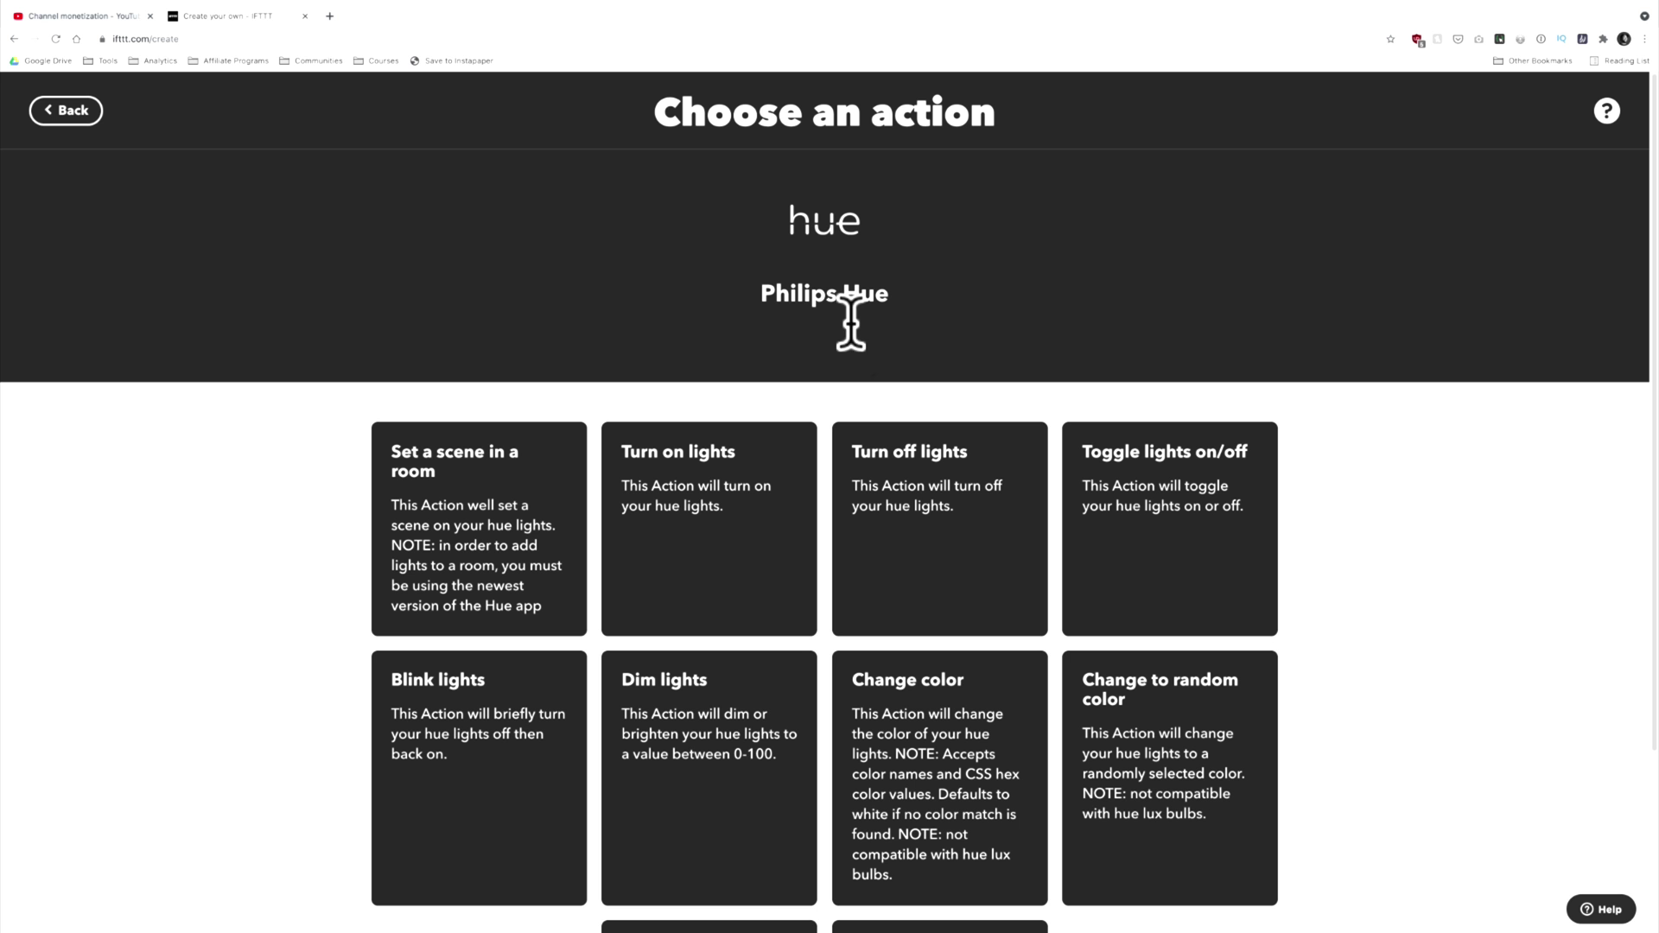
scroll(770, 548, "down", 1)
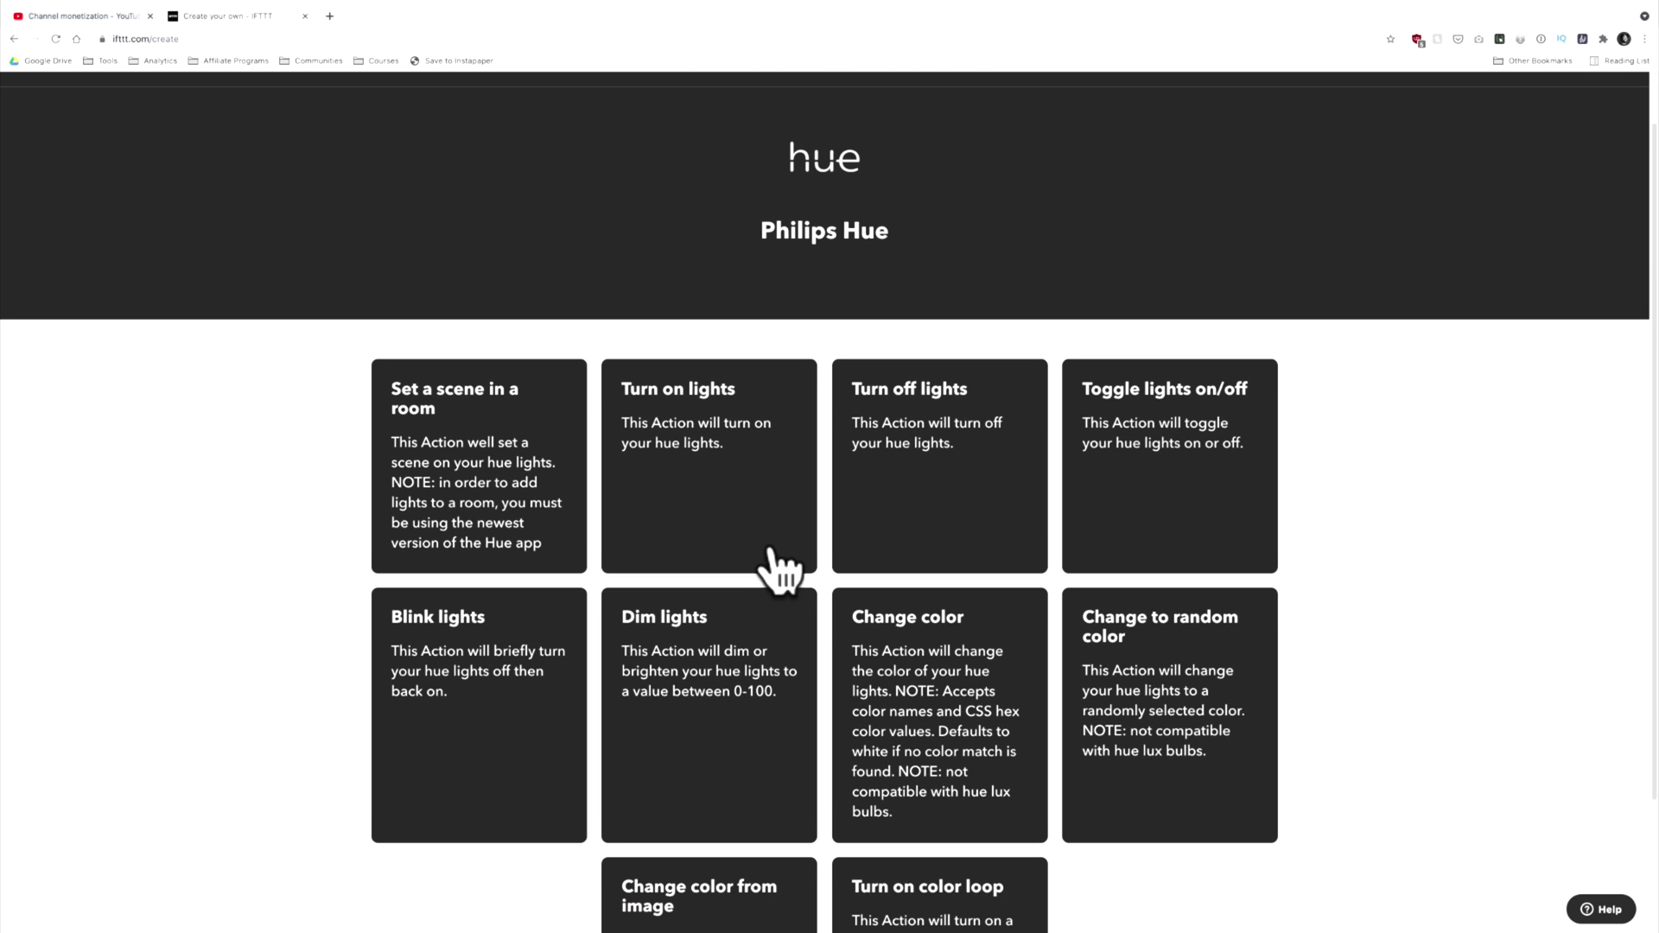
left_click(474, 665)
left_click(785, 439)
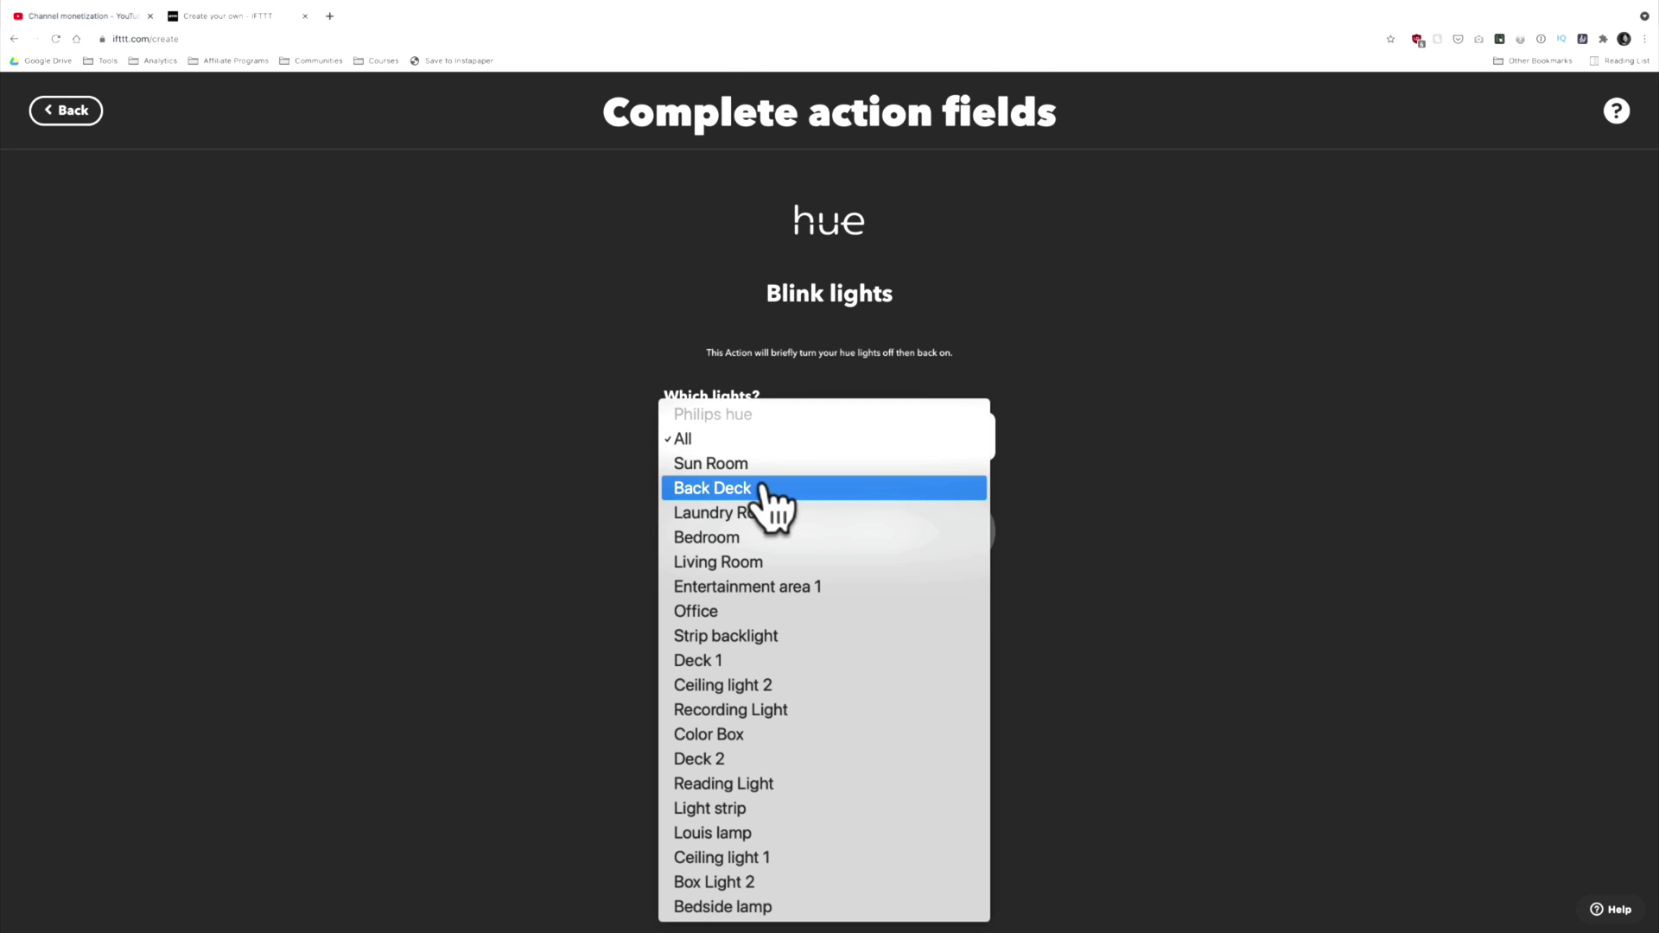
left_click(739, 613)
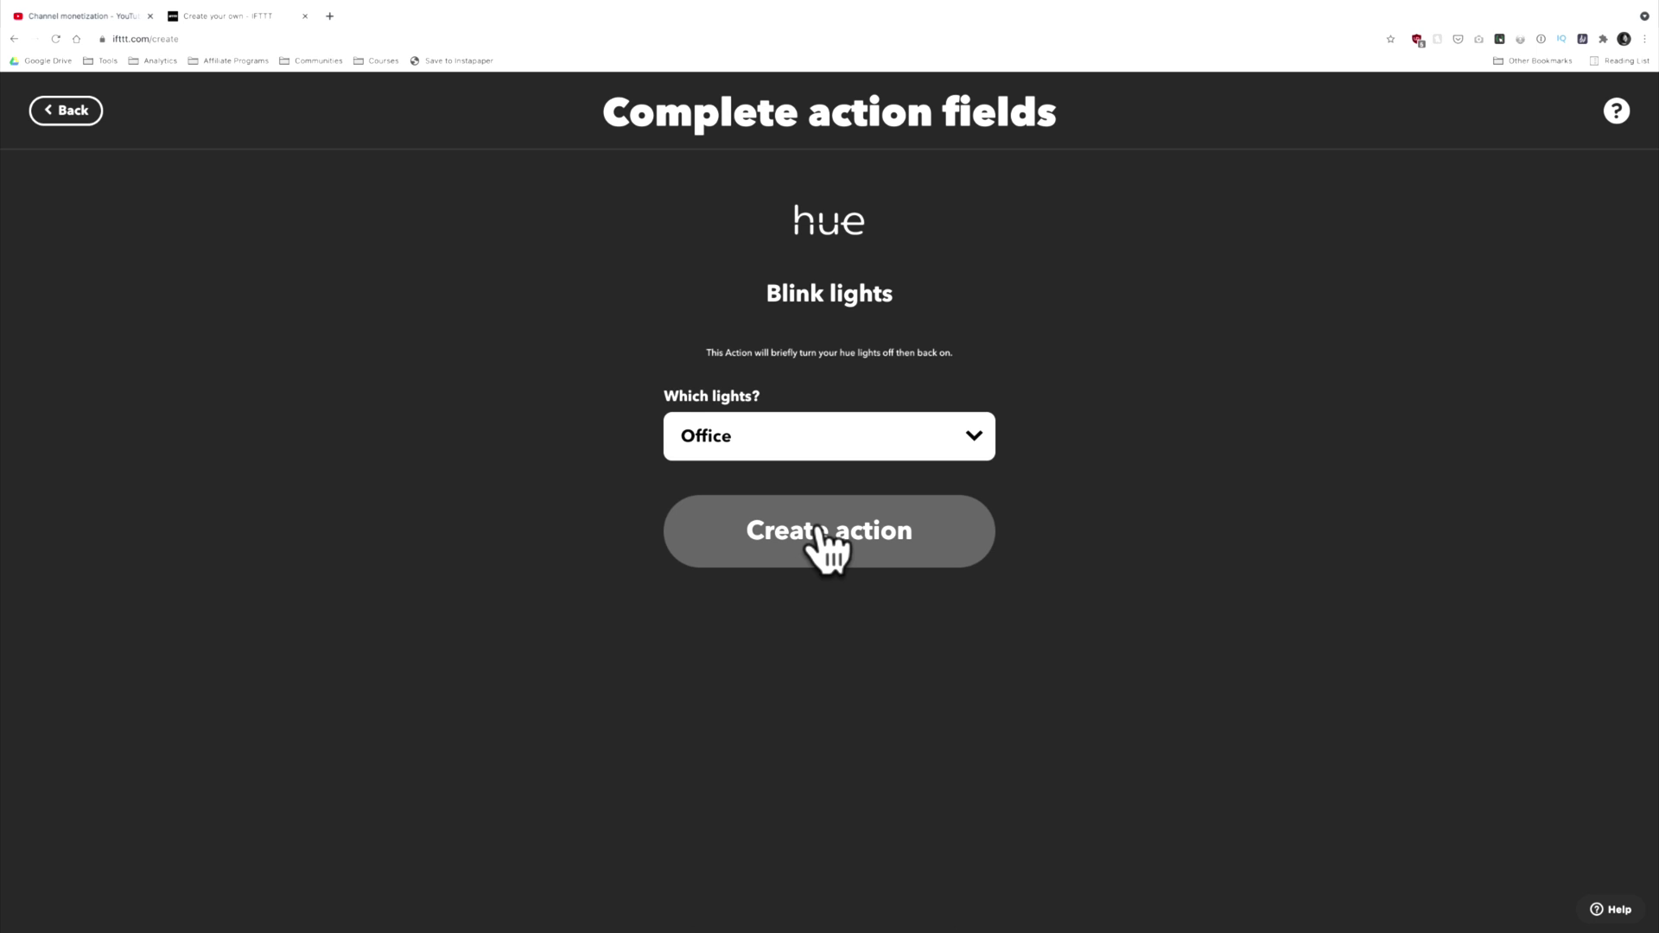
left_click(821, 535)
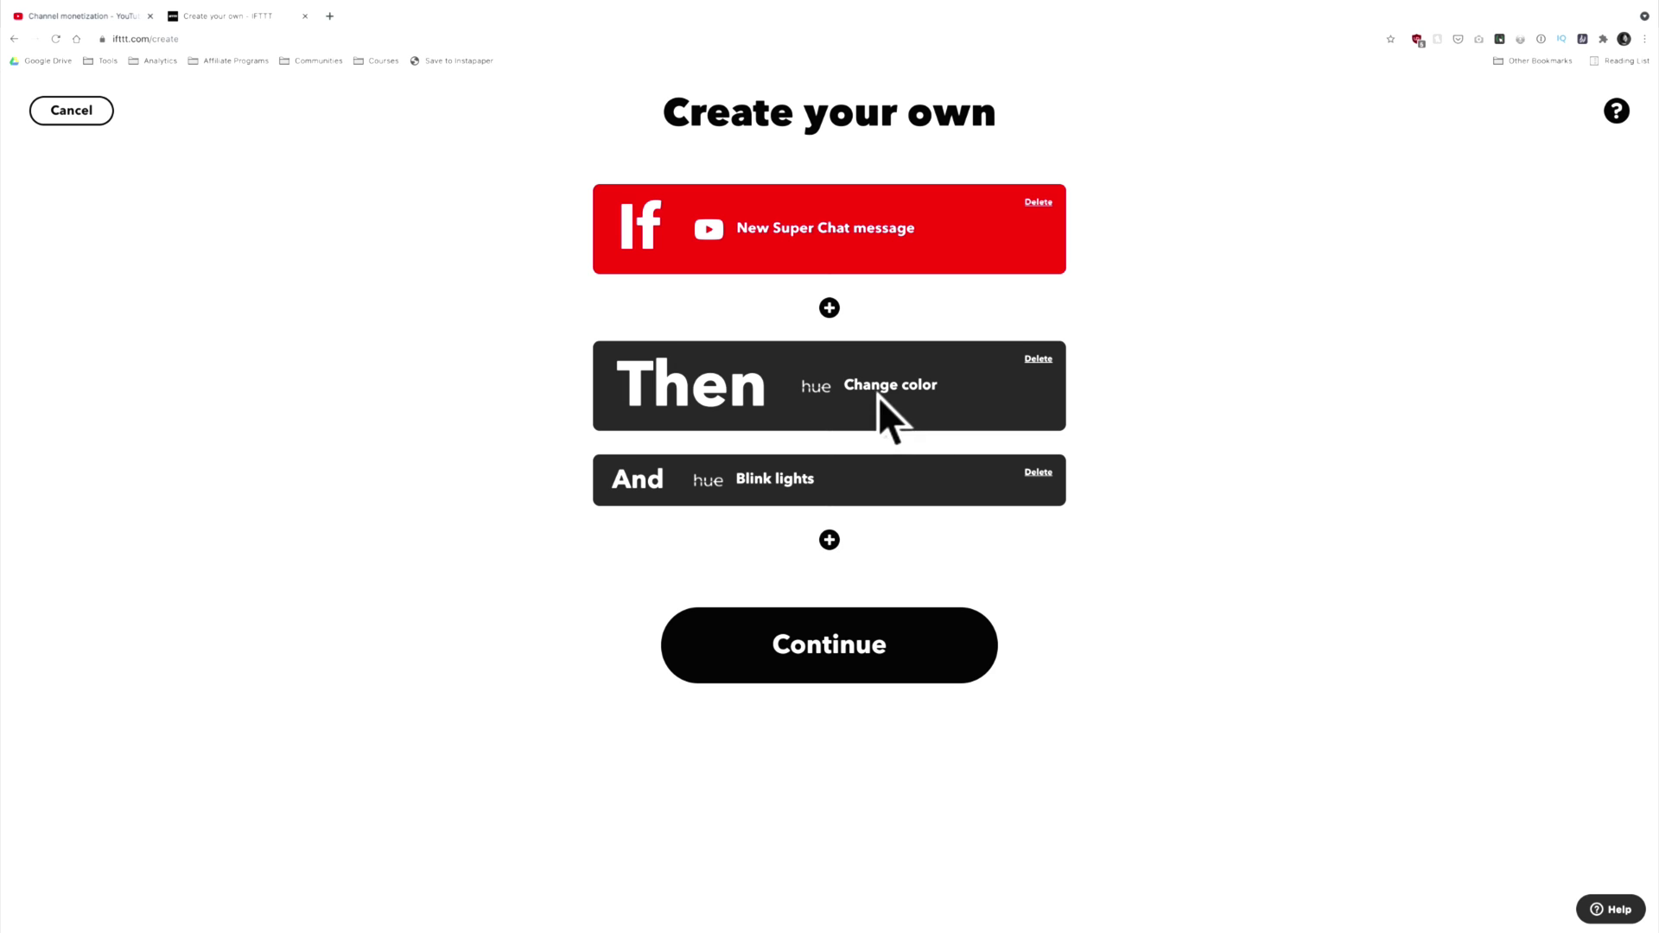
Cancel the untitled applet draft and leave without saving.
left_click(878, 666)
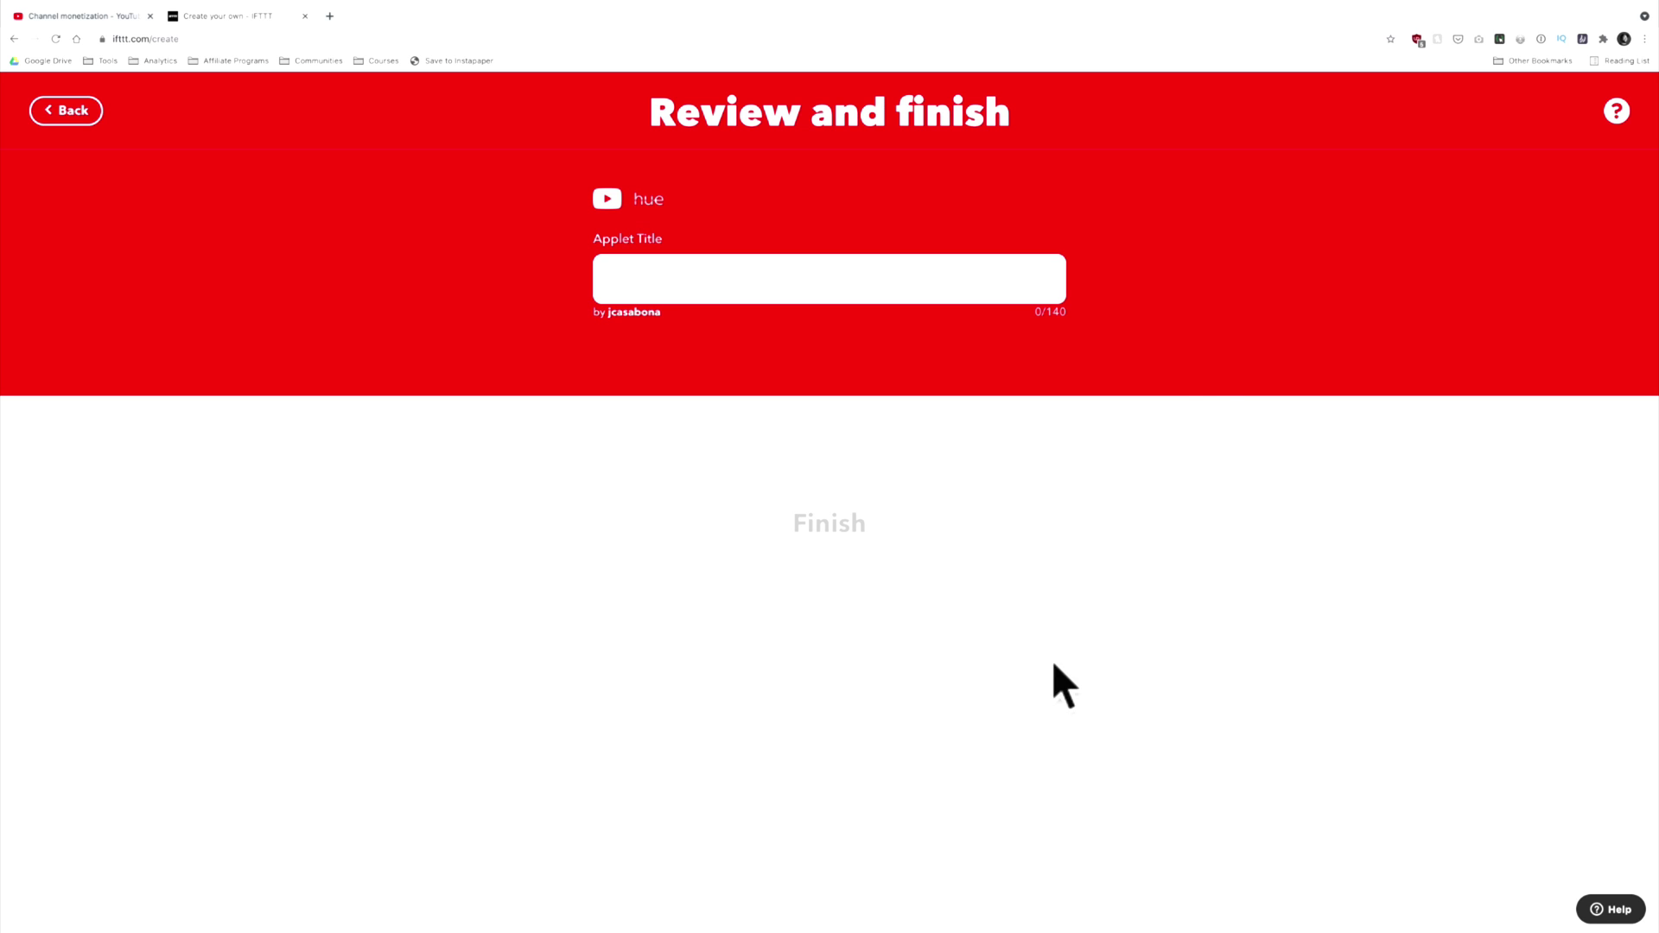
left_click(843, 282)
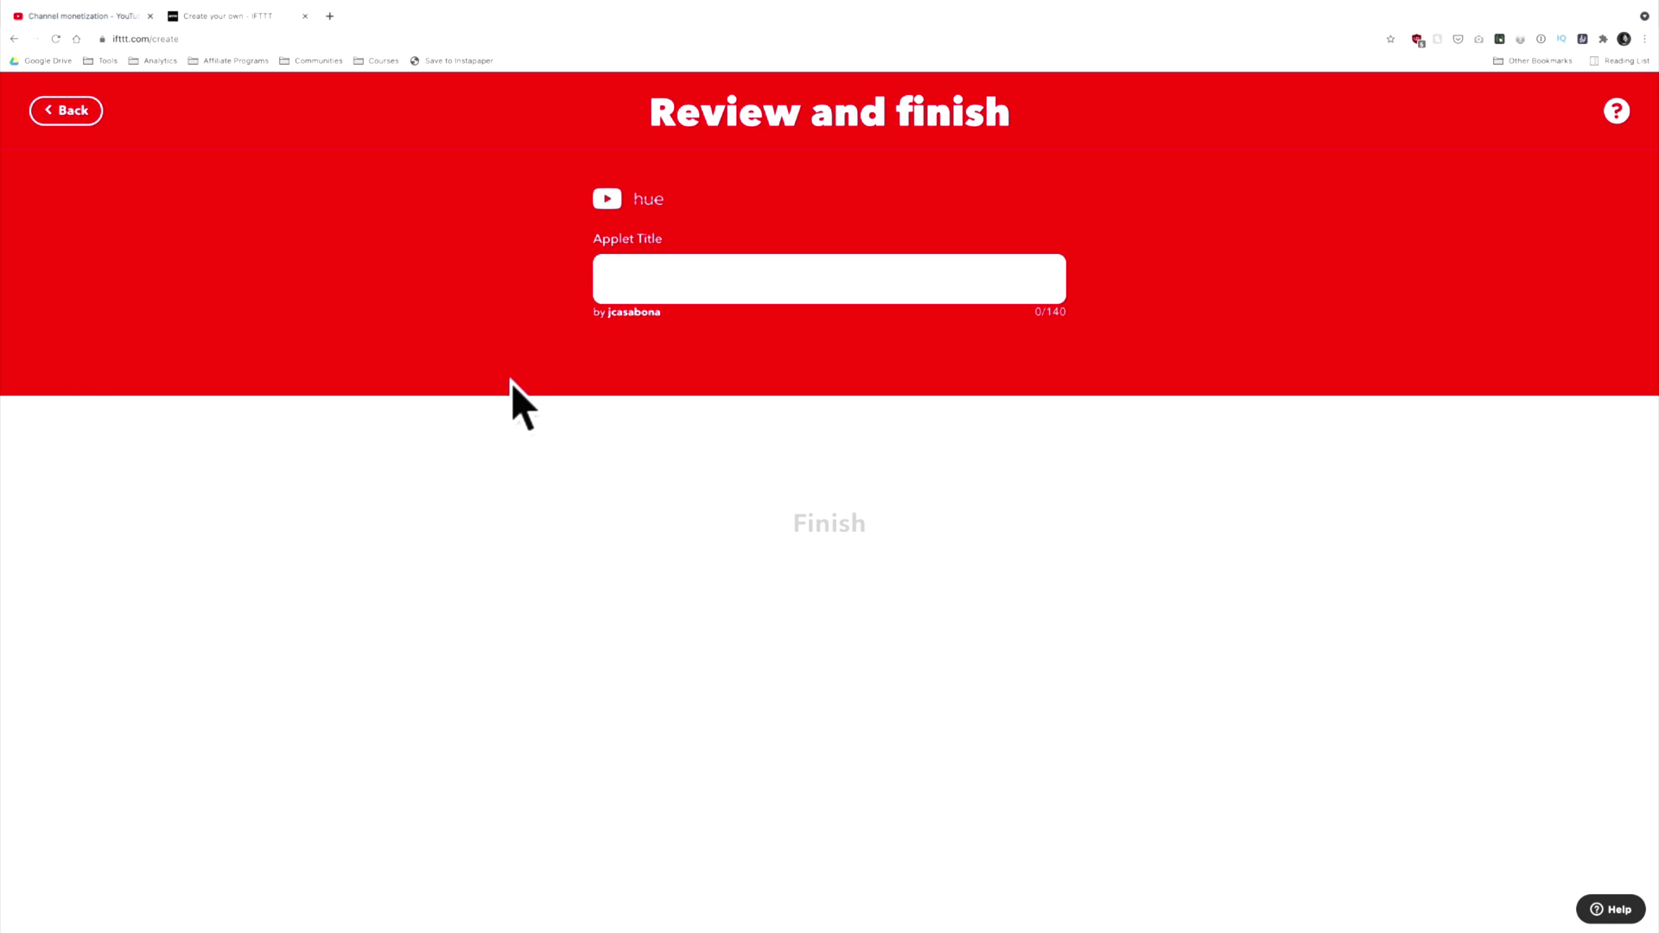
left_click(70, 110)
left_click(73, 110)
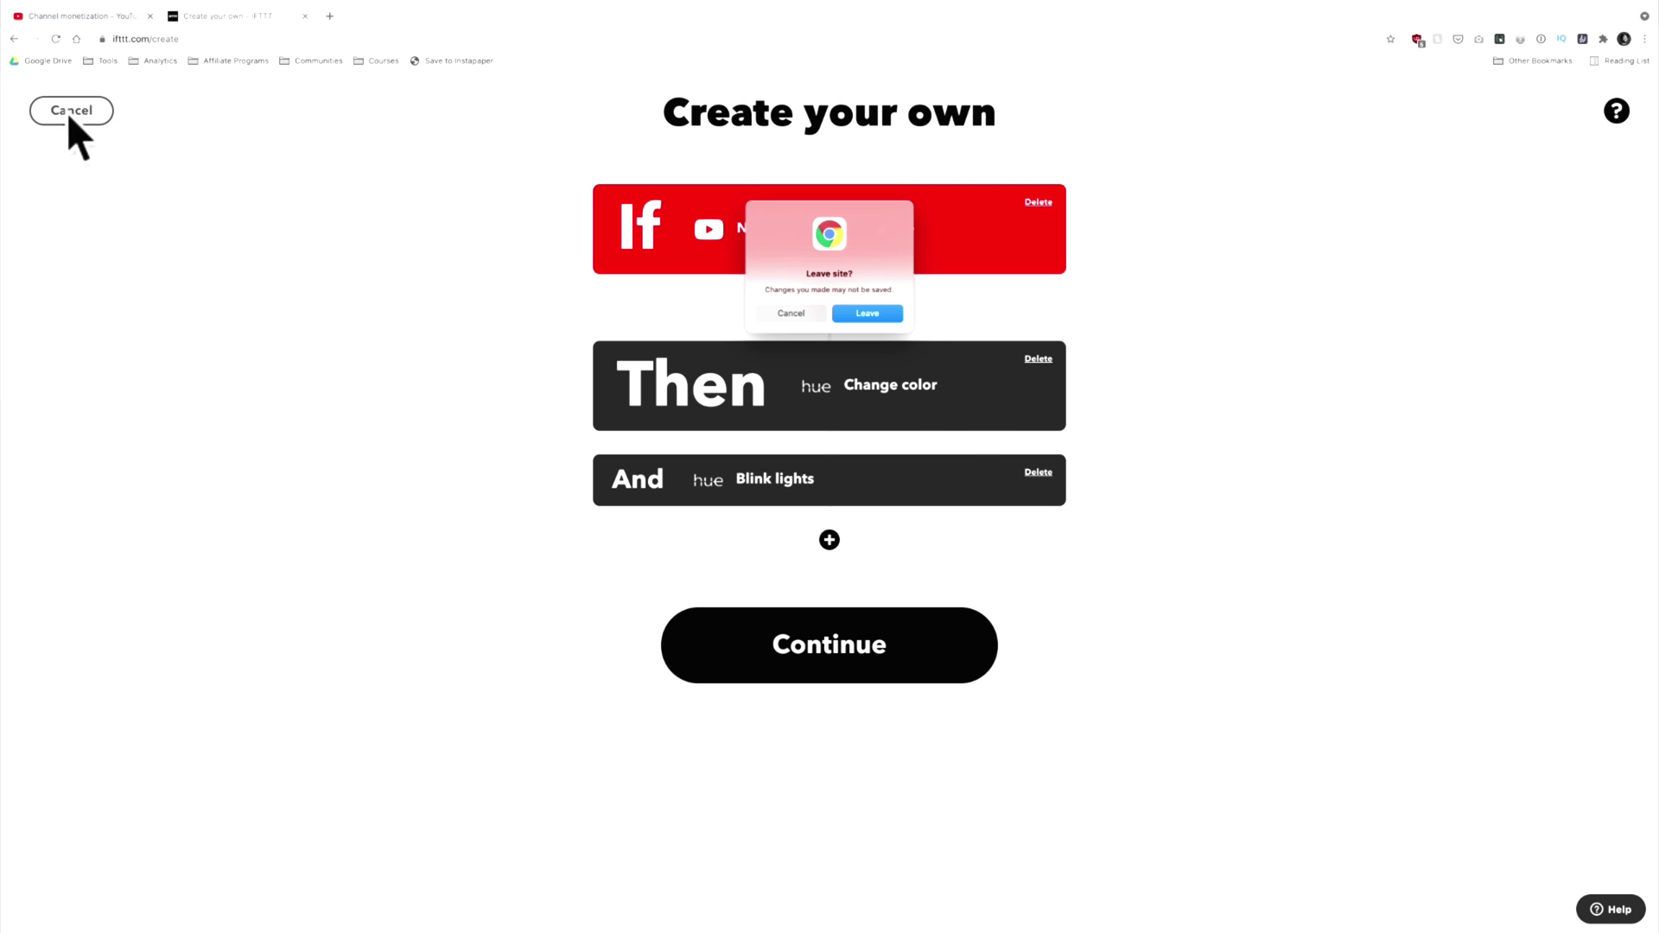
left_click(874, 313)
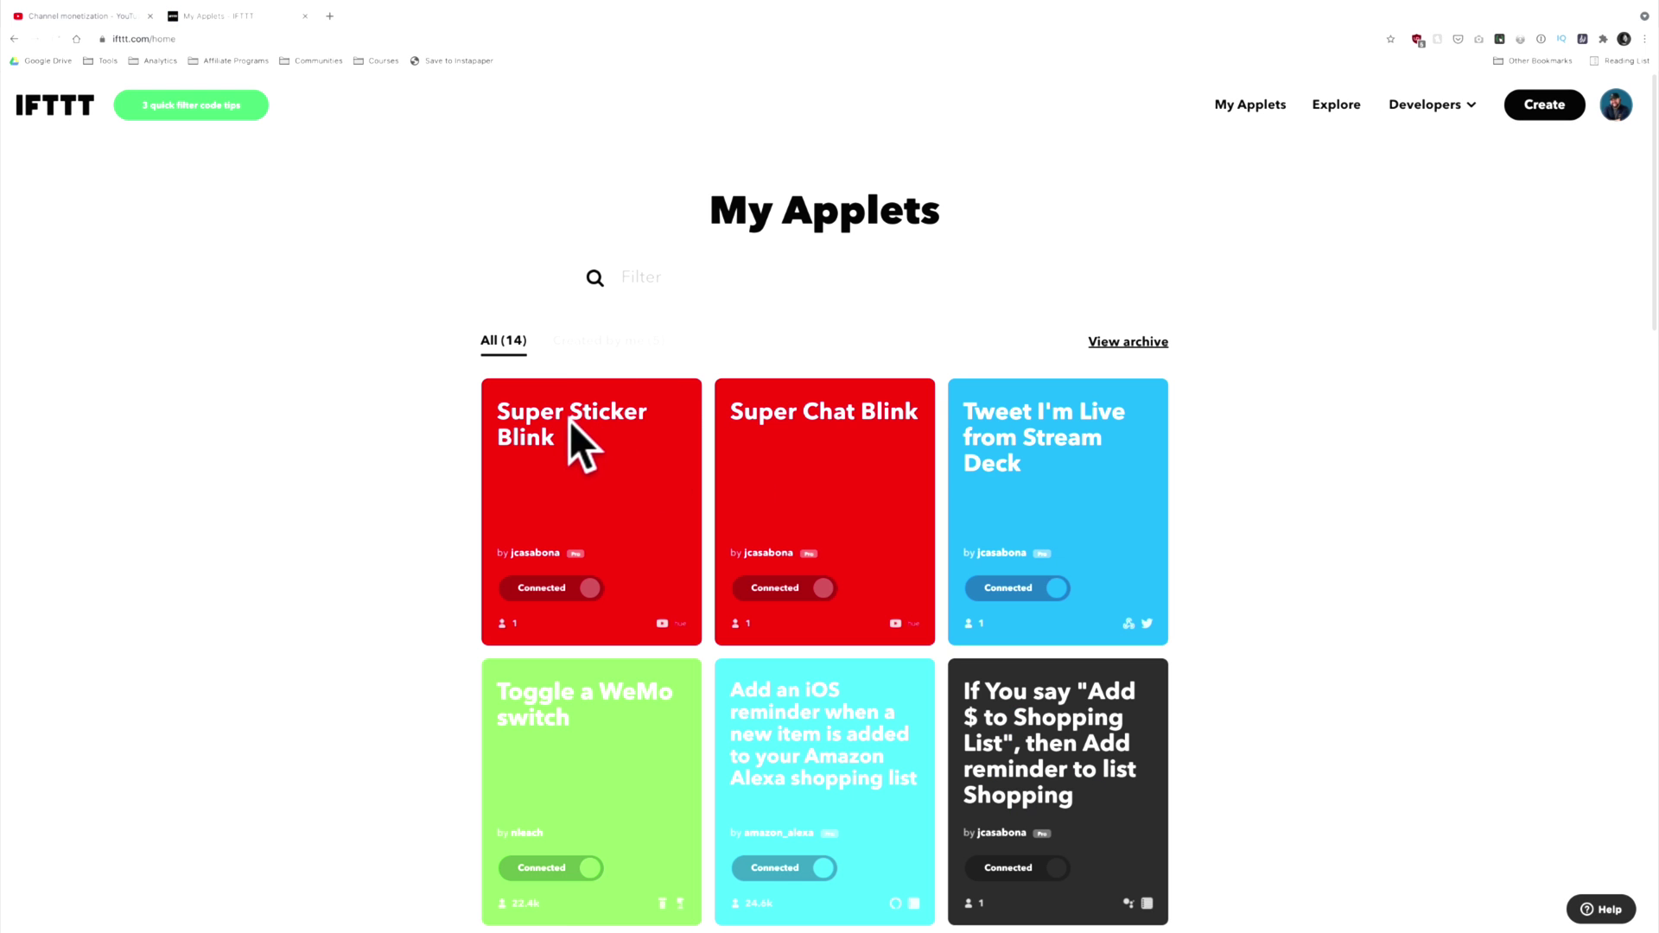
Open the Super Chat Blink applet's settings in Edit Applet.
left_click(831, 427)
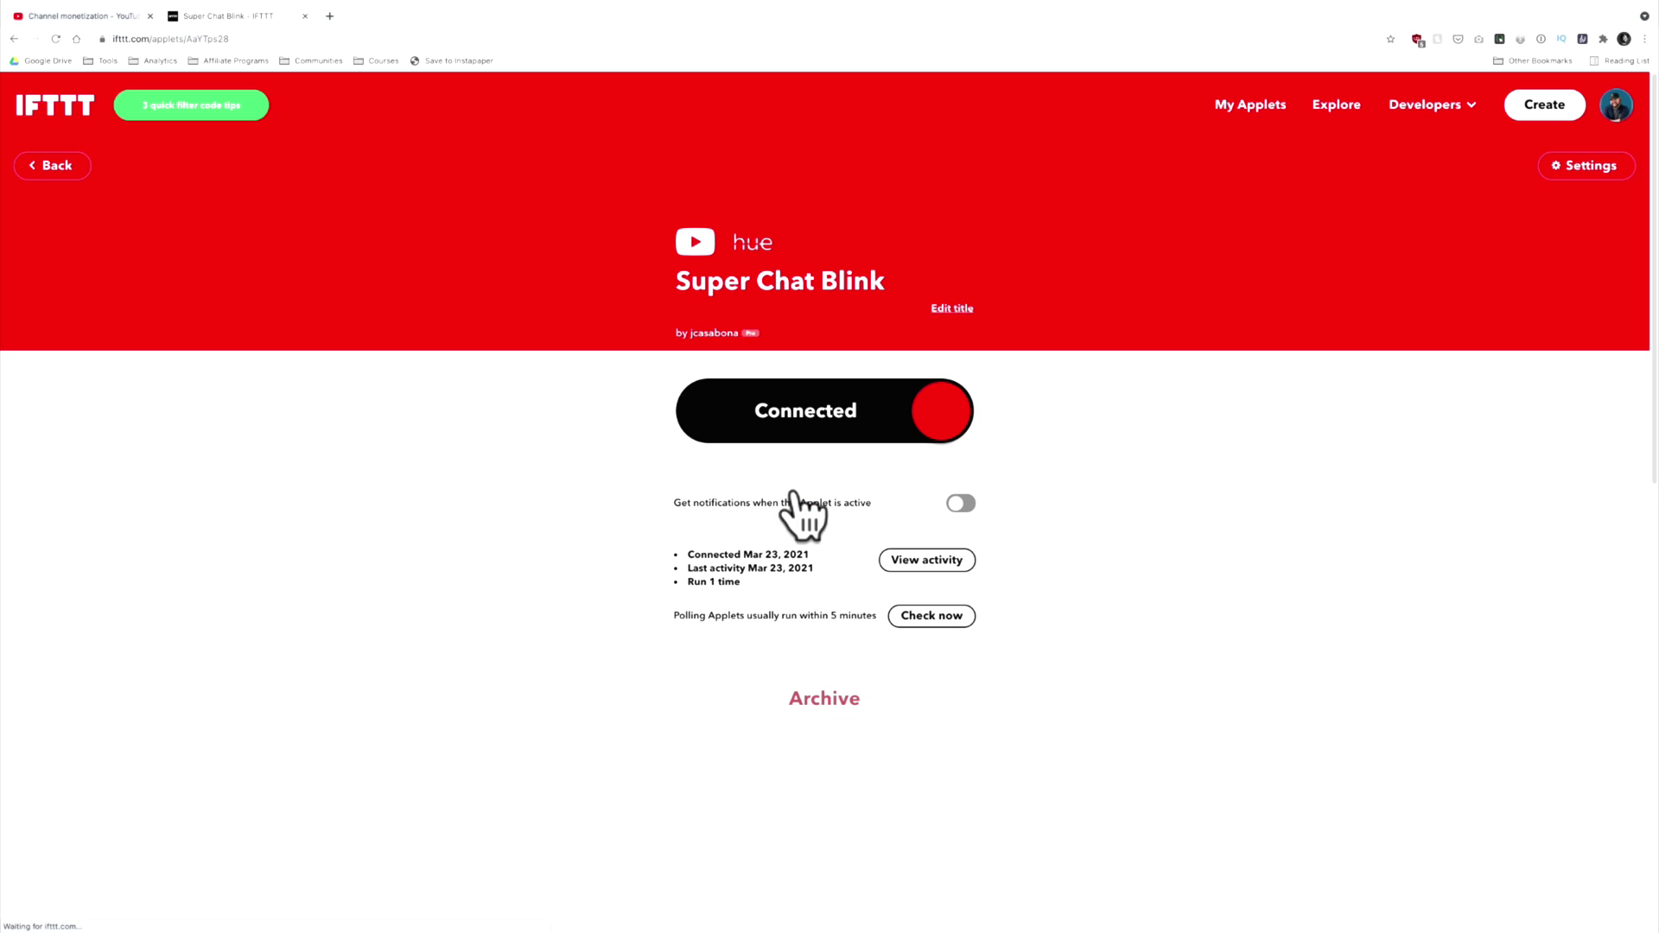
left_click(1599, 157)
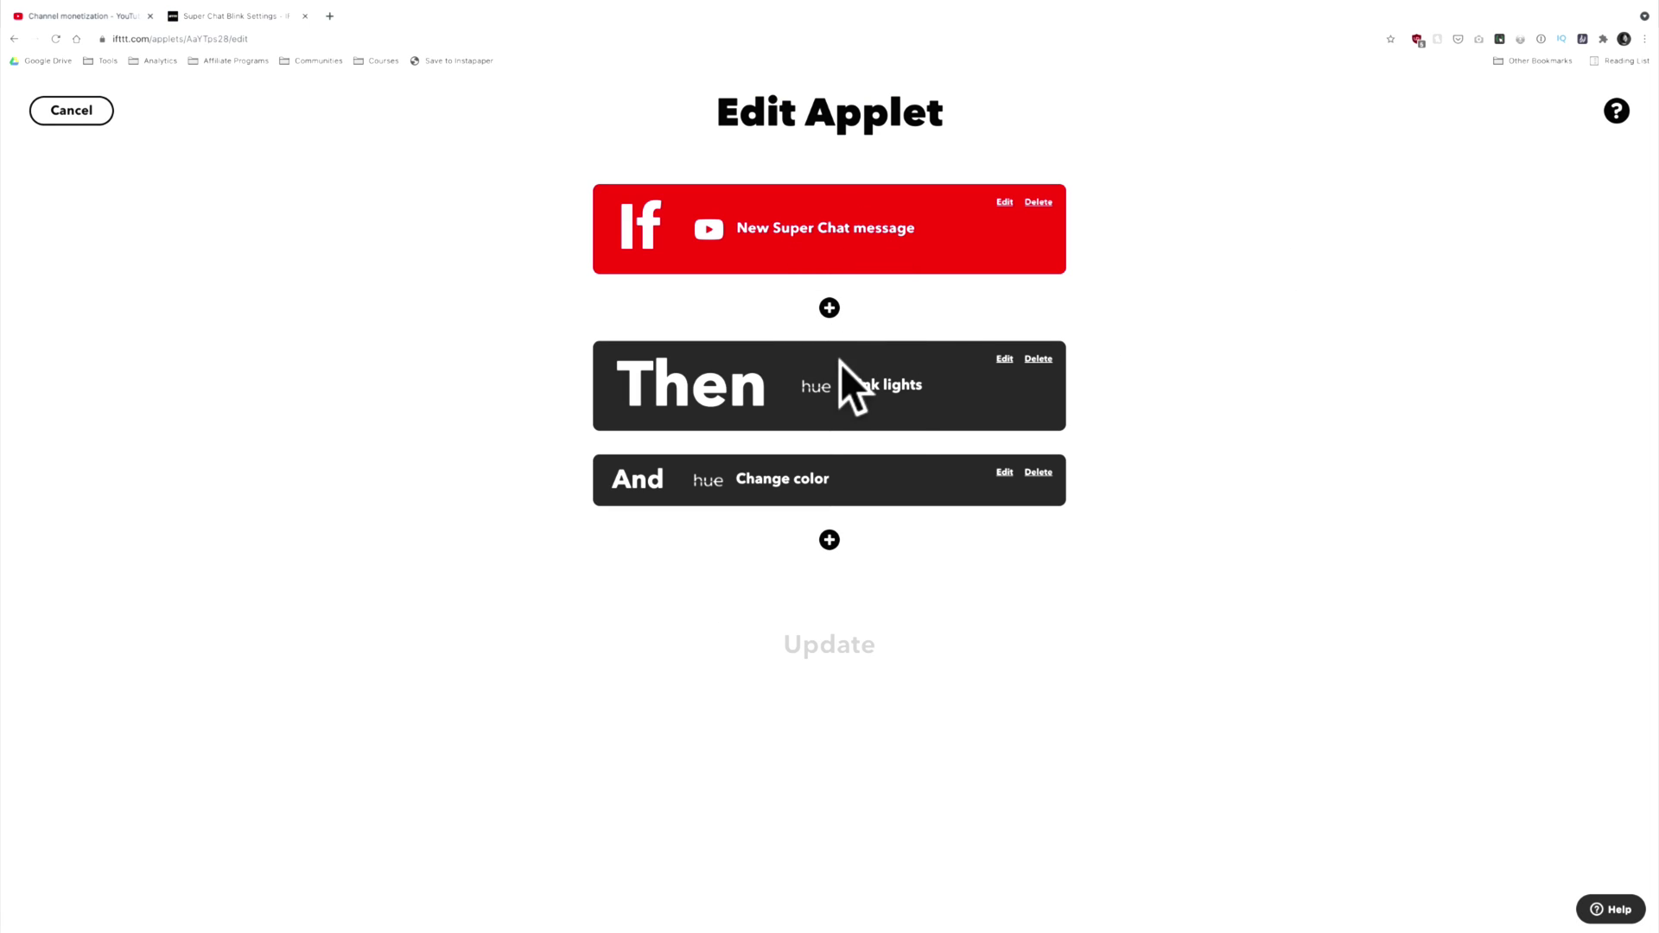
Delete the Blink lights action that runs before Change color.
left_click(881, 402)
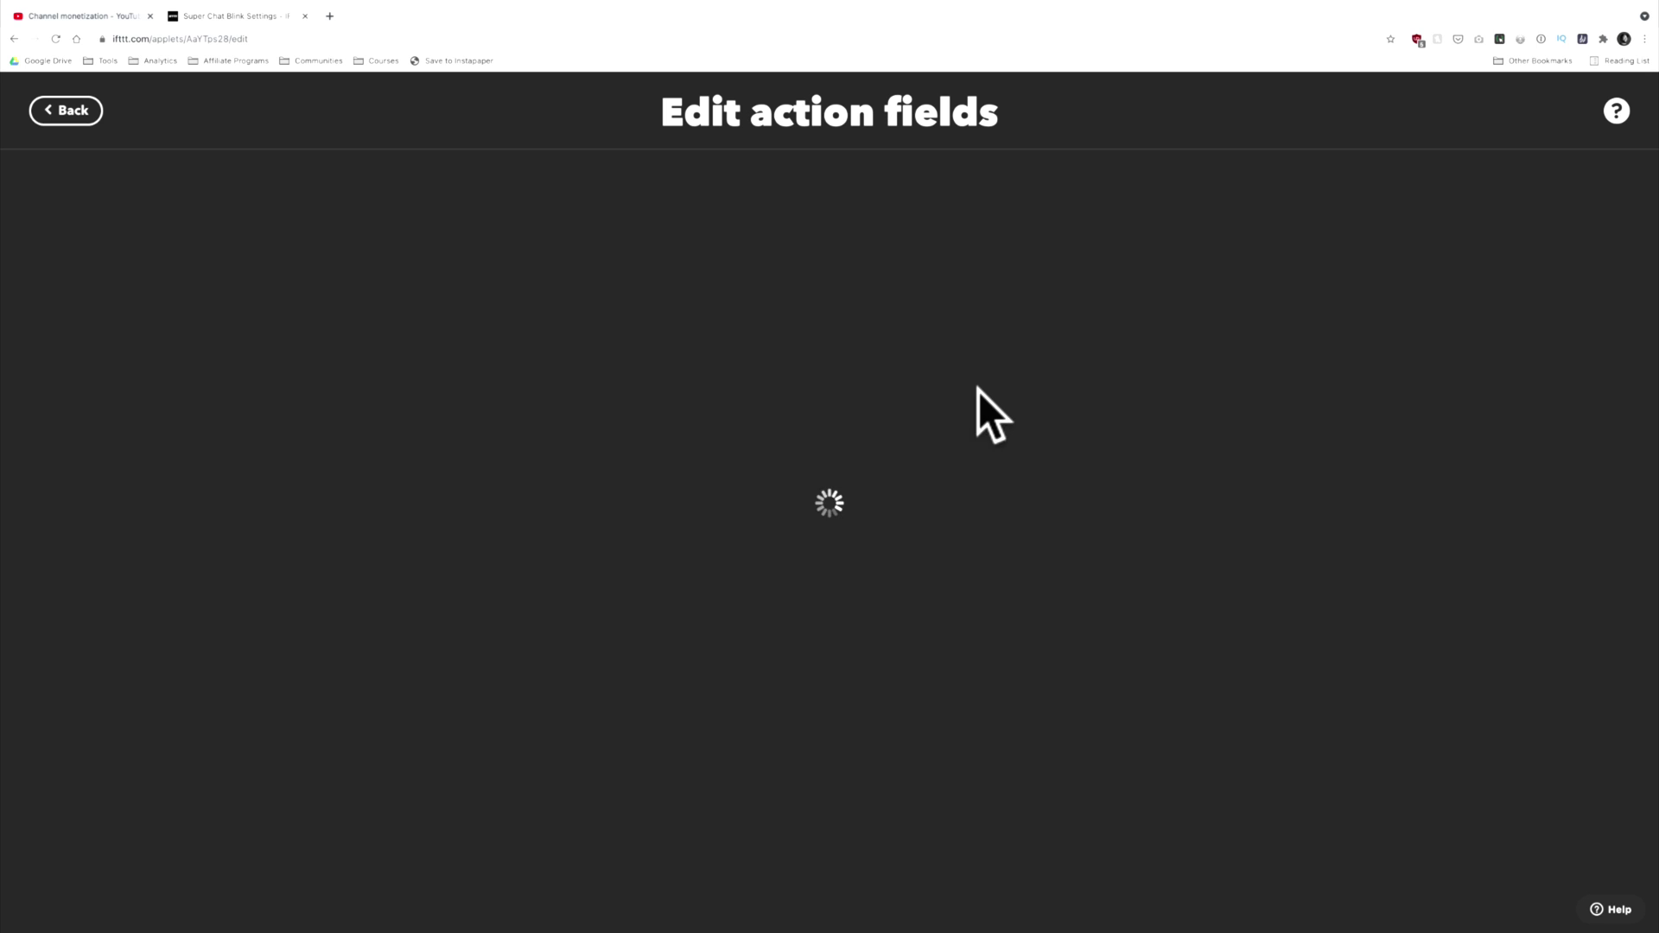
left_click(39, 113)
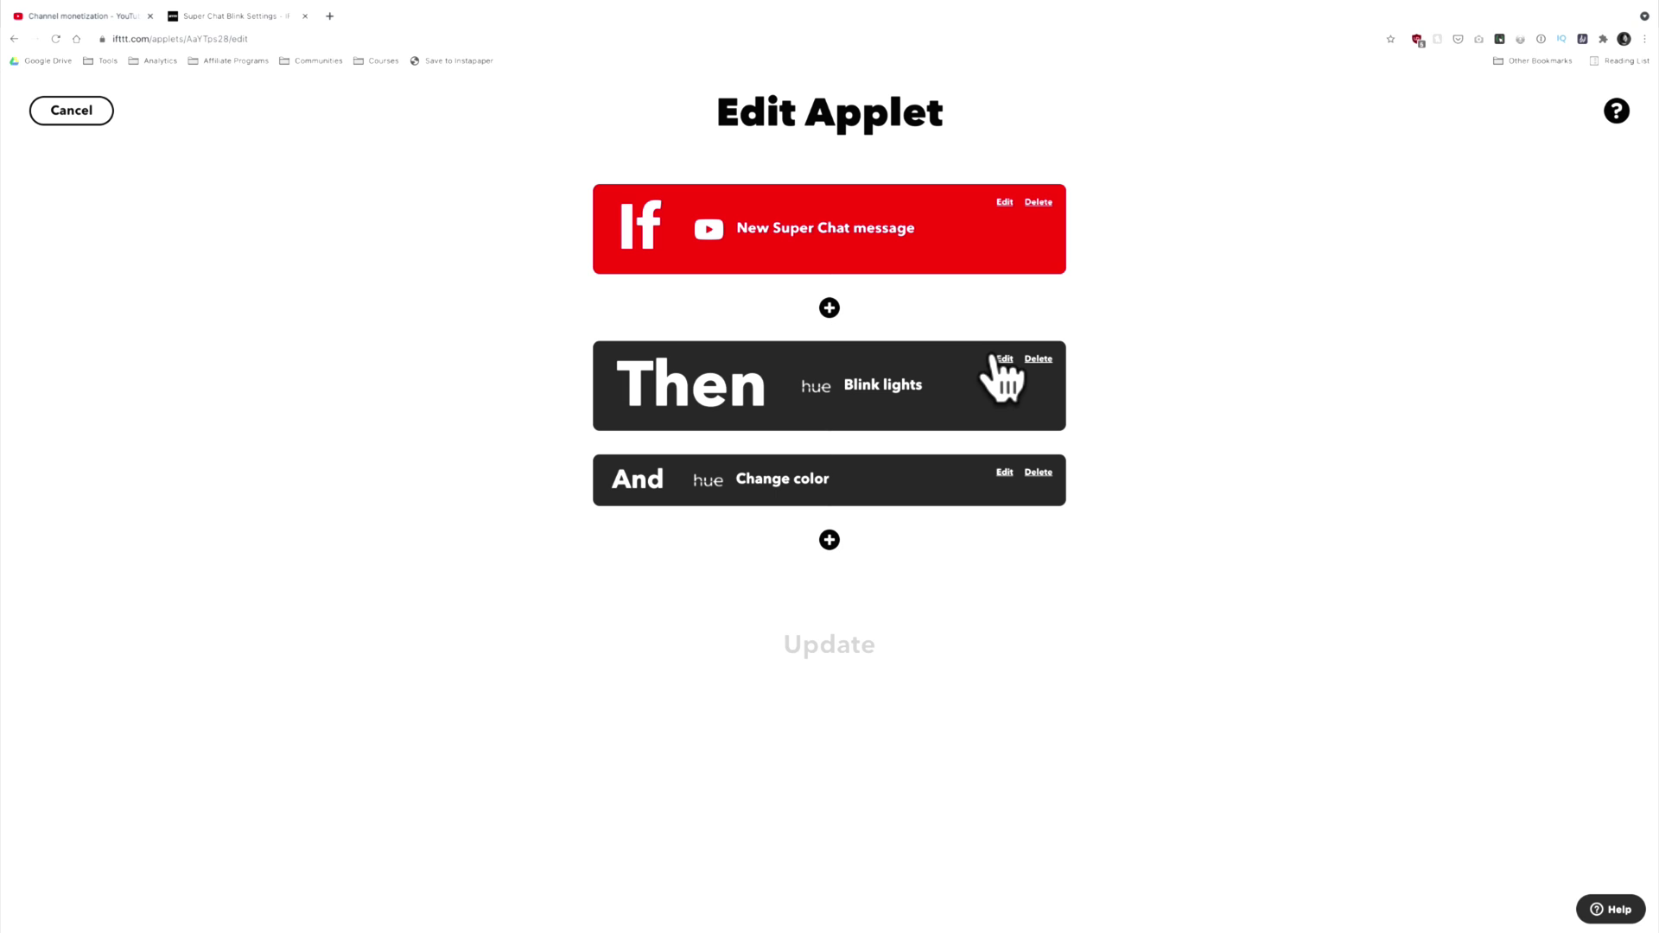
left_click_drag(862, 473, 862, 333)
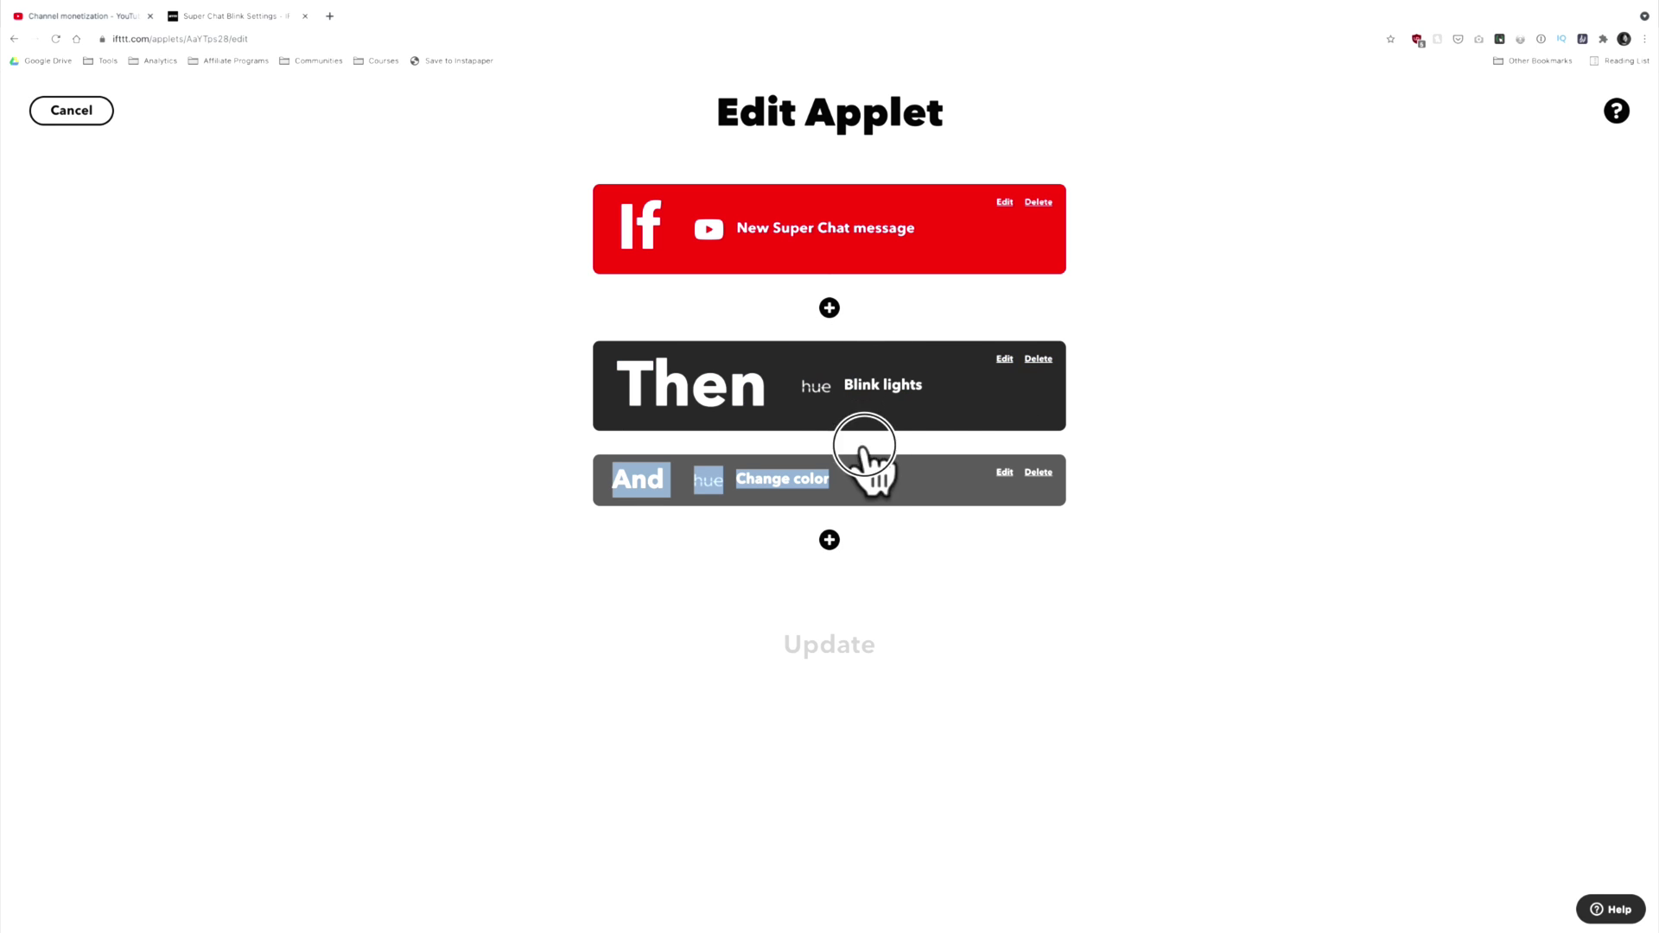
left_click(864, 477)
left_click(77, 112)
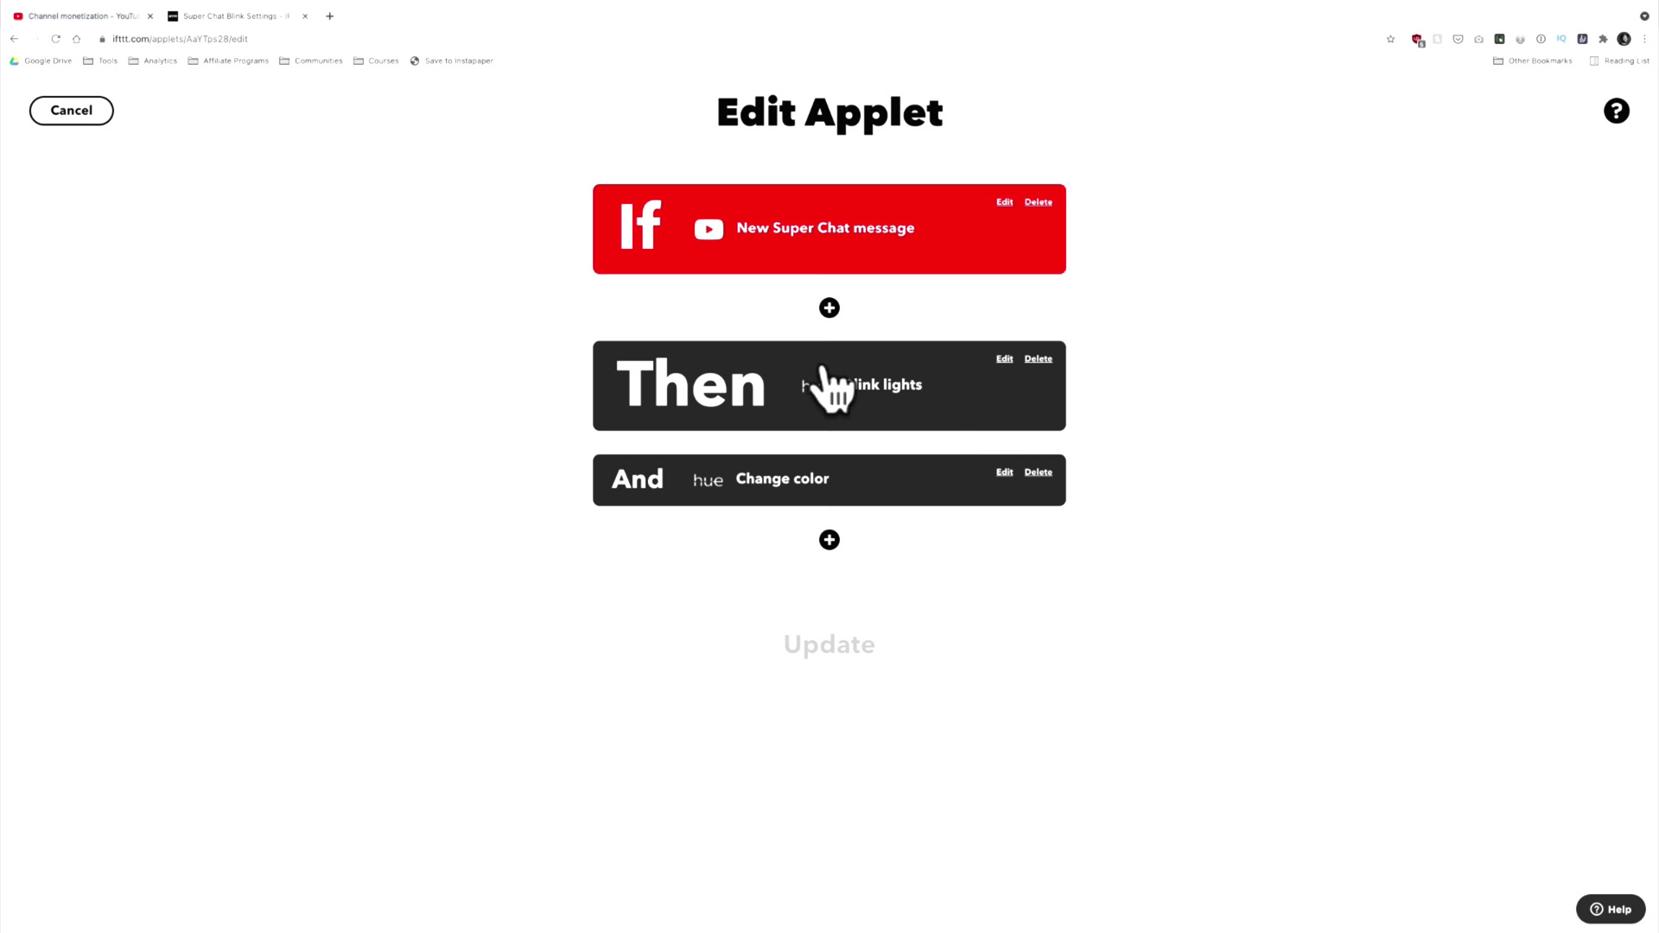
left_click(1037, 361)
left_click(941, 126)
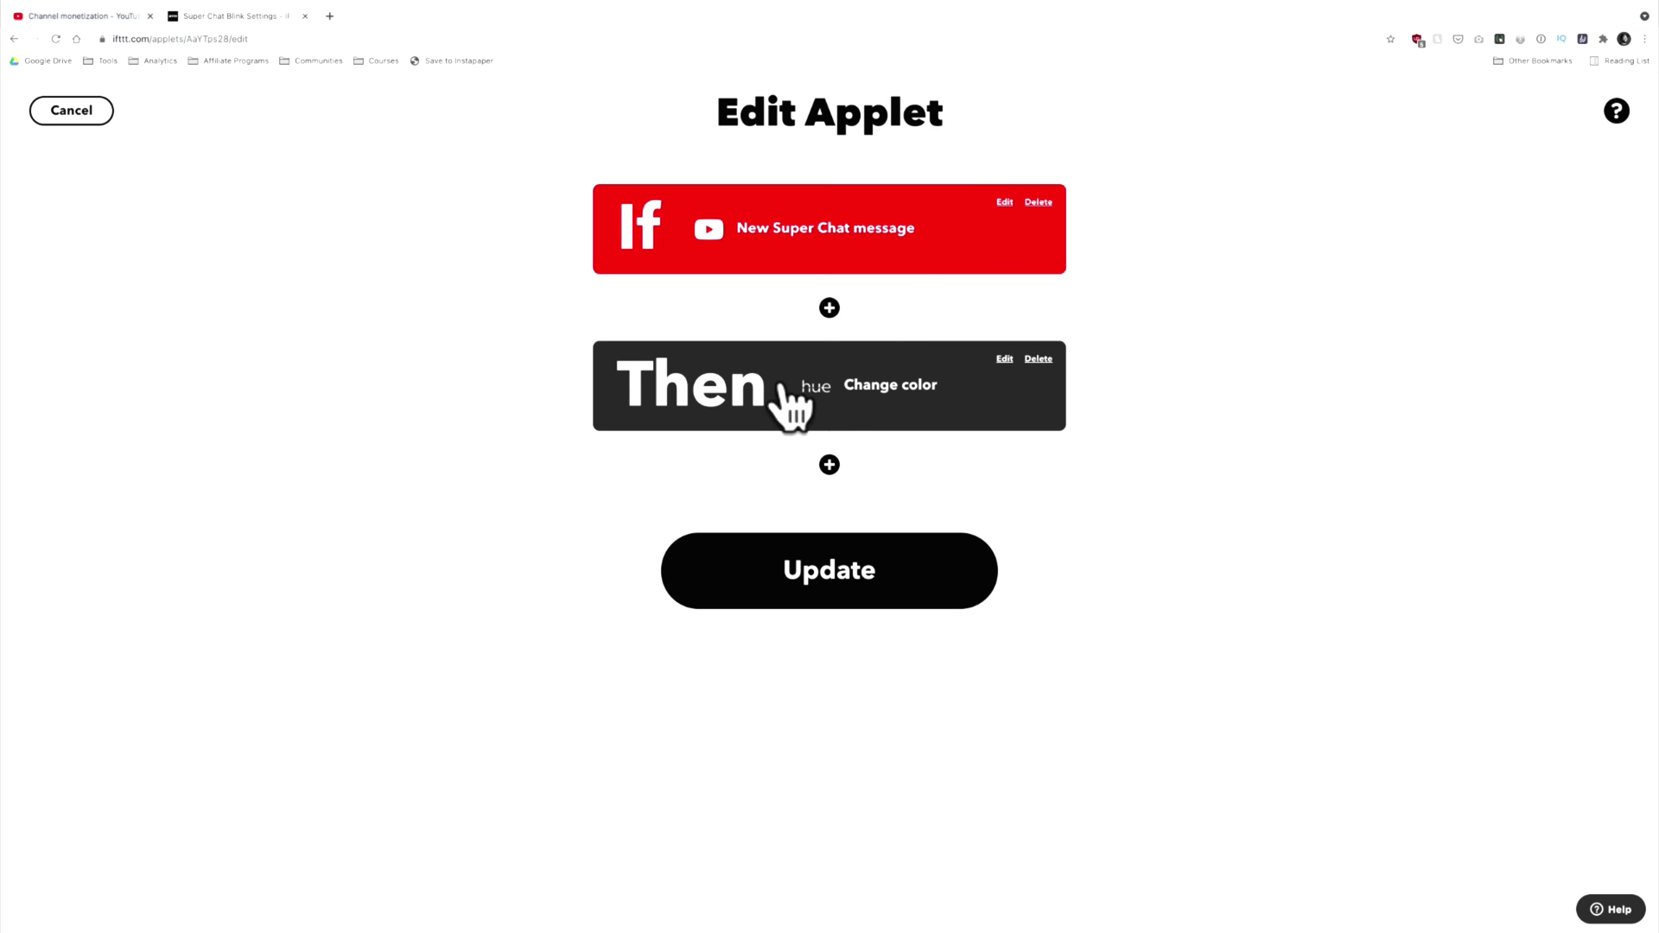
Add a Hue Blink lights action for Office after Change color, then update Change color.
left_click(840, 460)
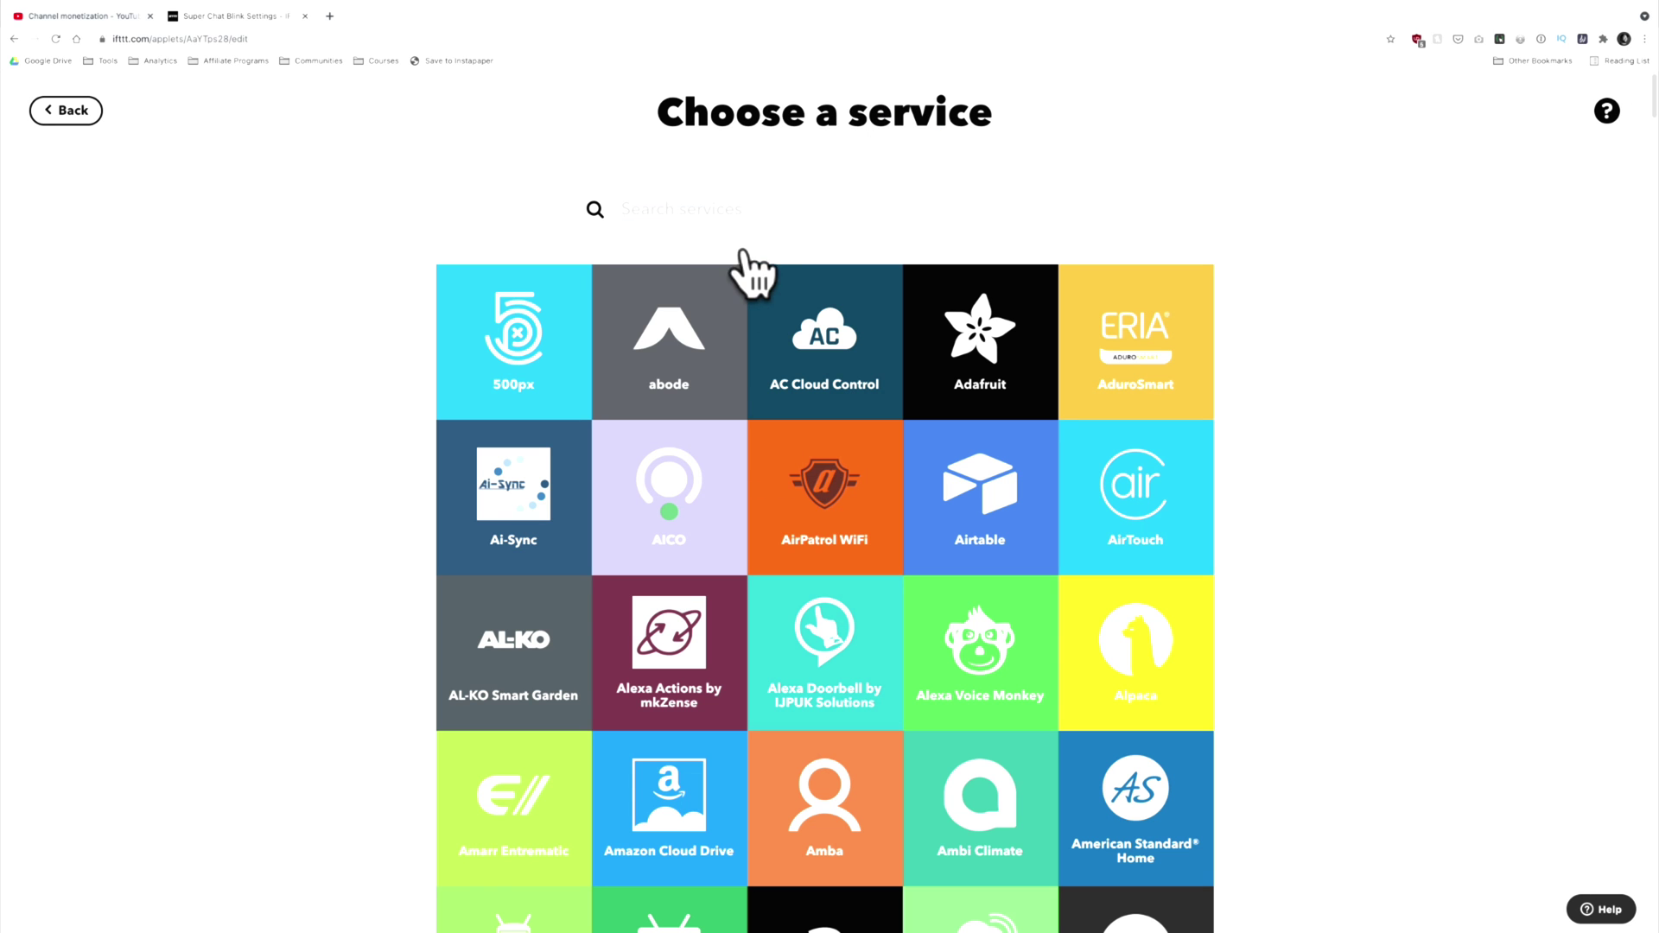
type("Hue")
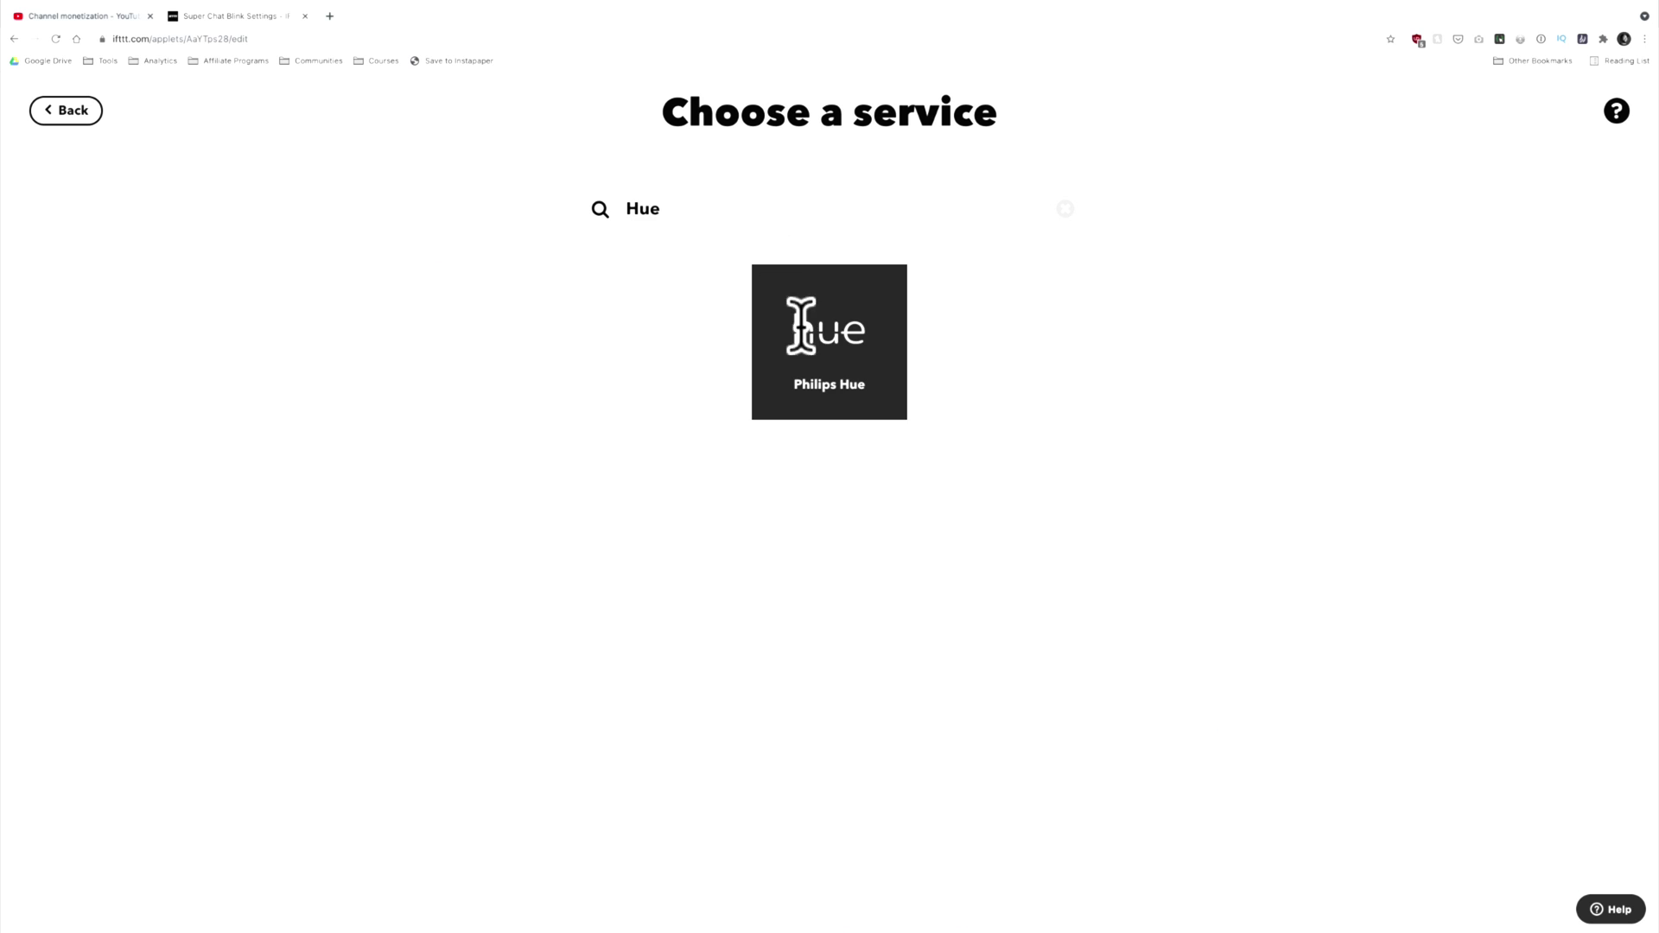
left_click(817, 350)
left_click(469, 788)
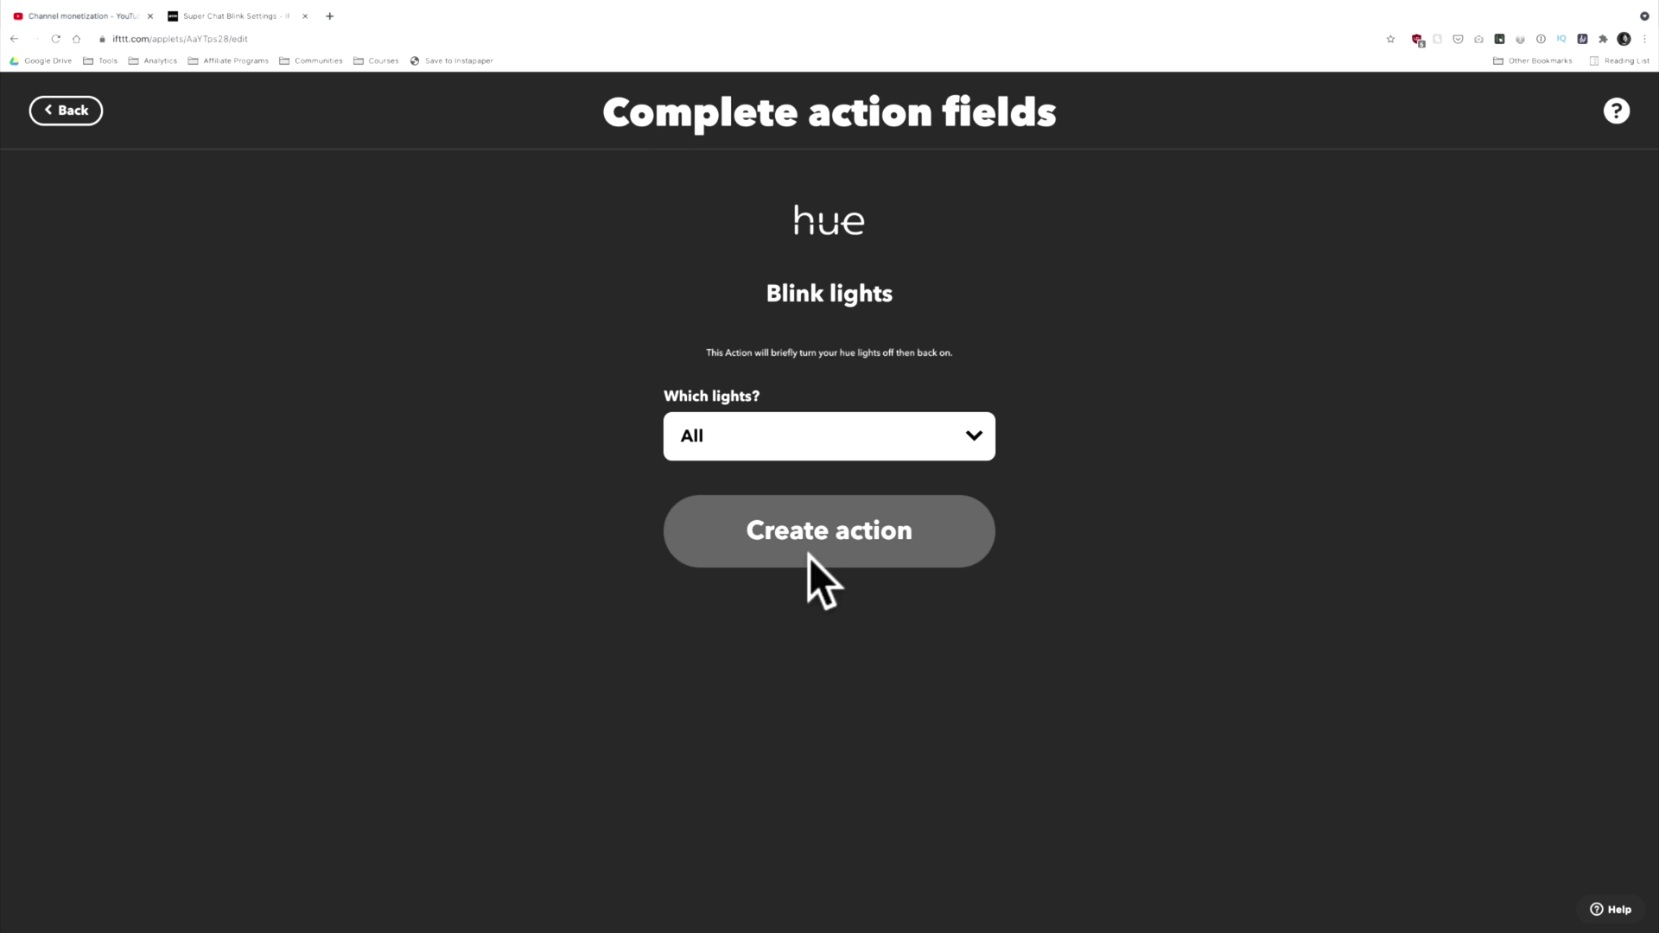
left_click(857, 440)
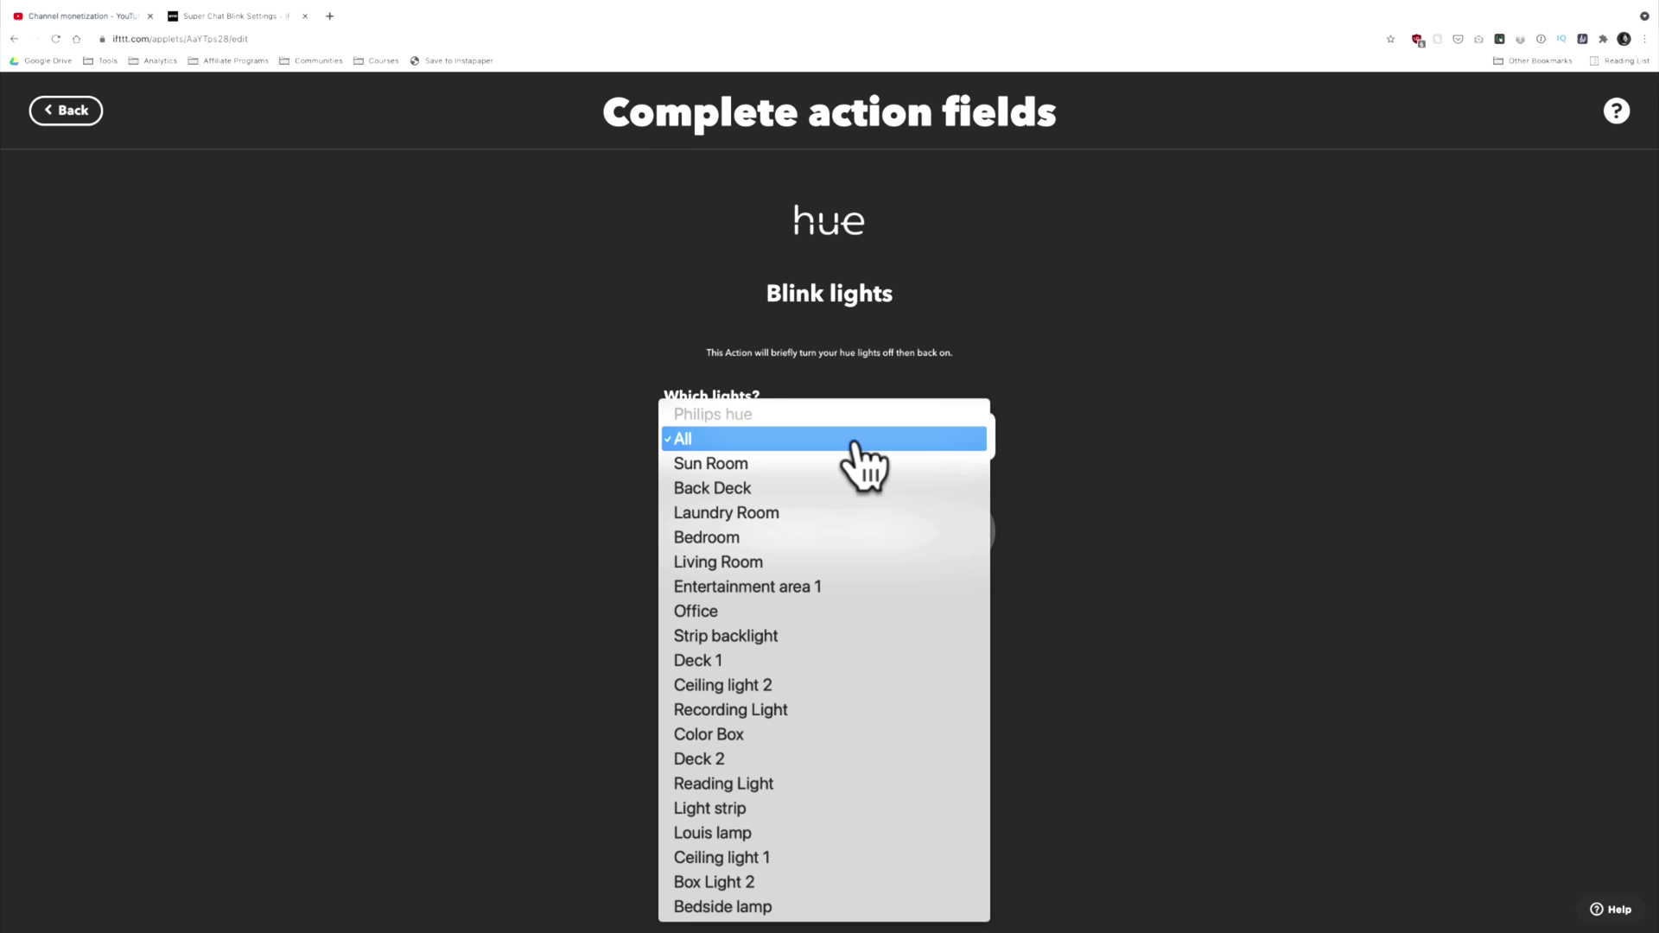
left_click(731, 611)
left_click(825, 554)
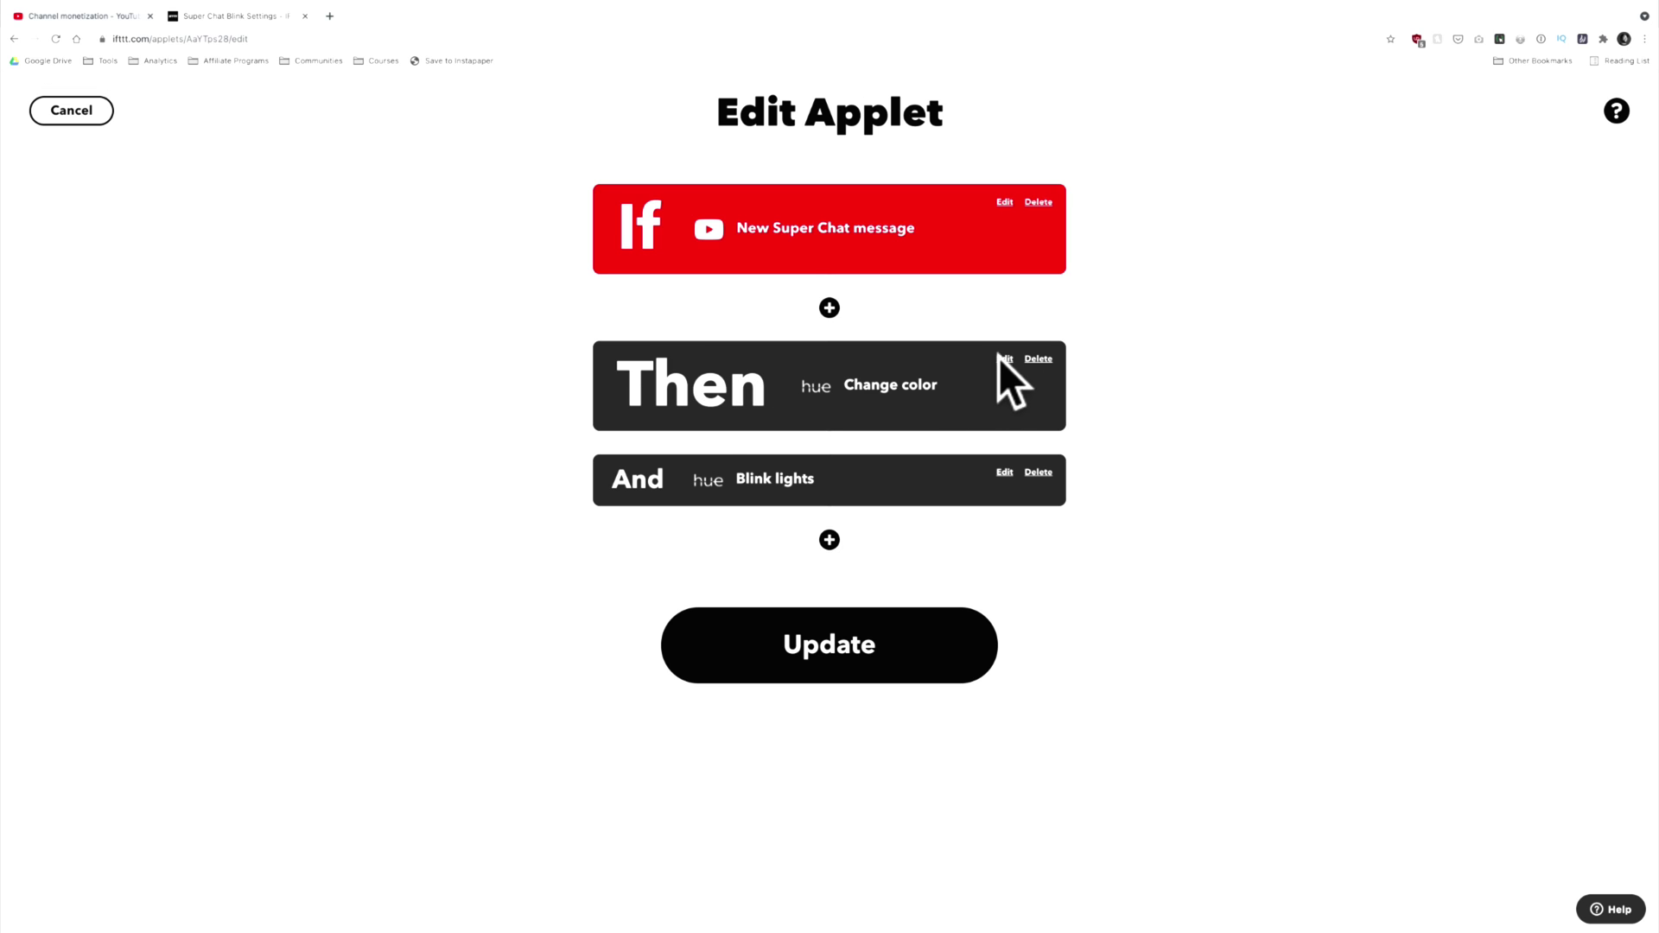
left_click(1000, 356)
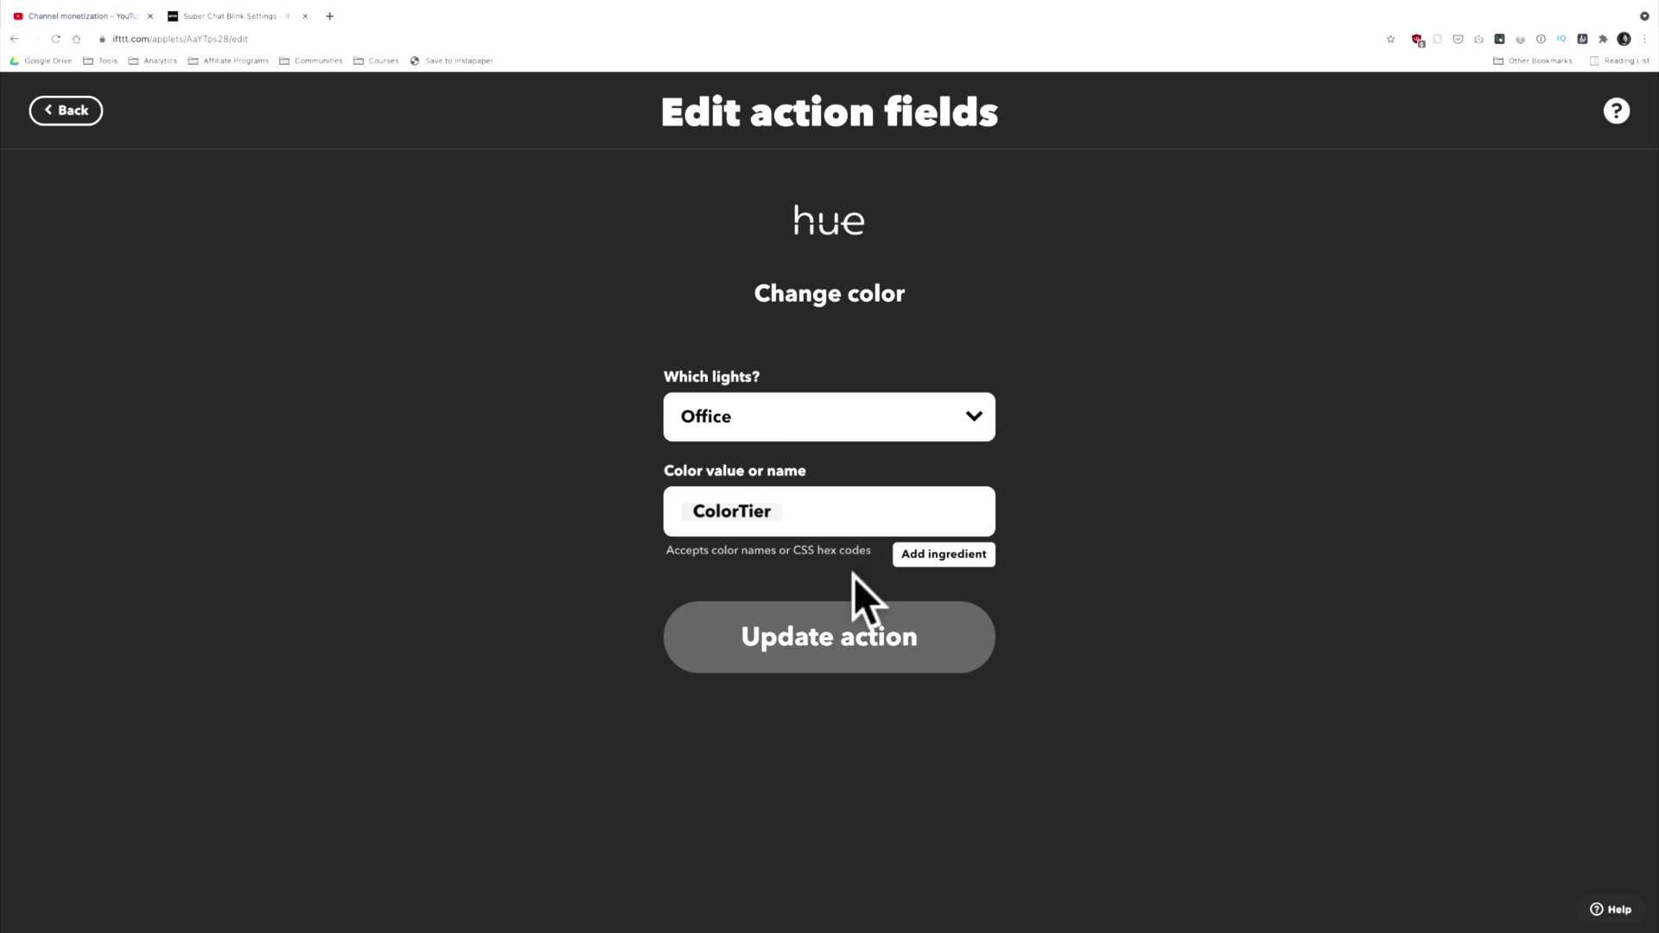
left_click(938, 629)
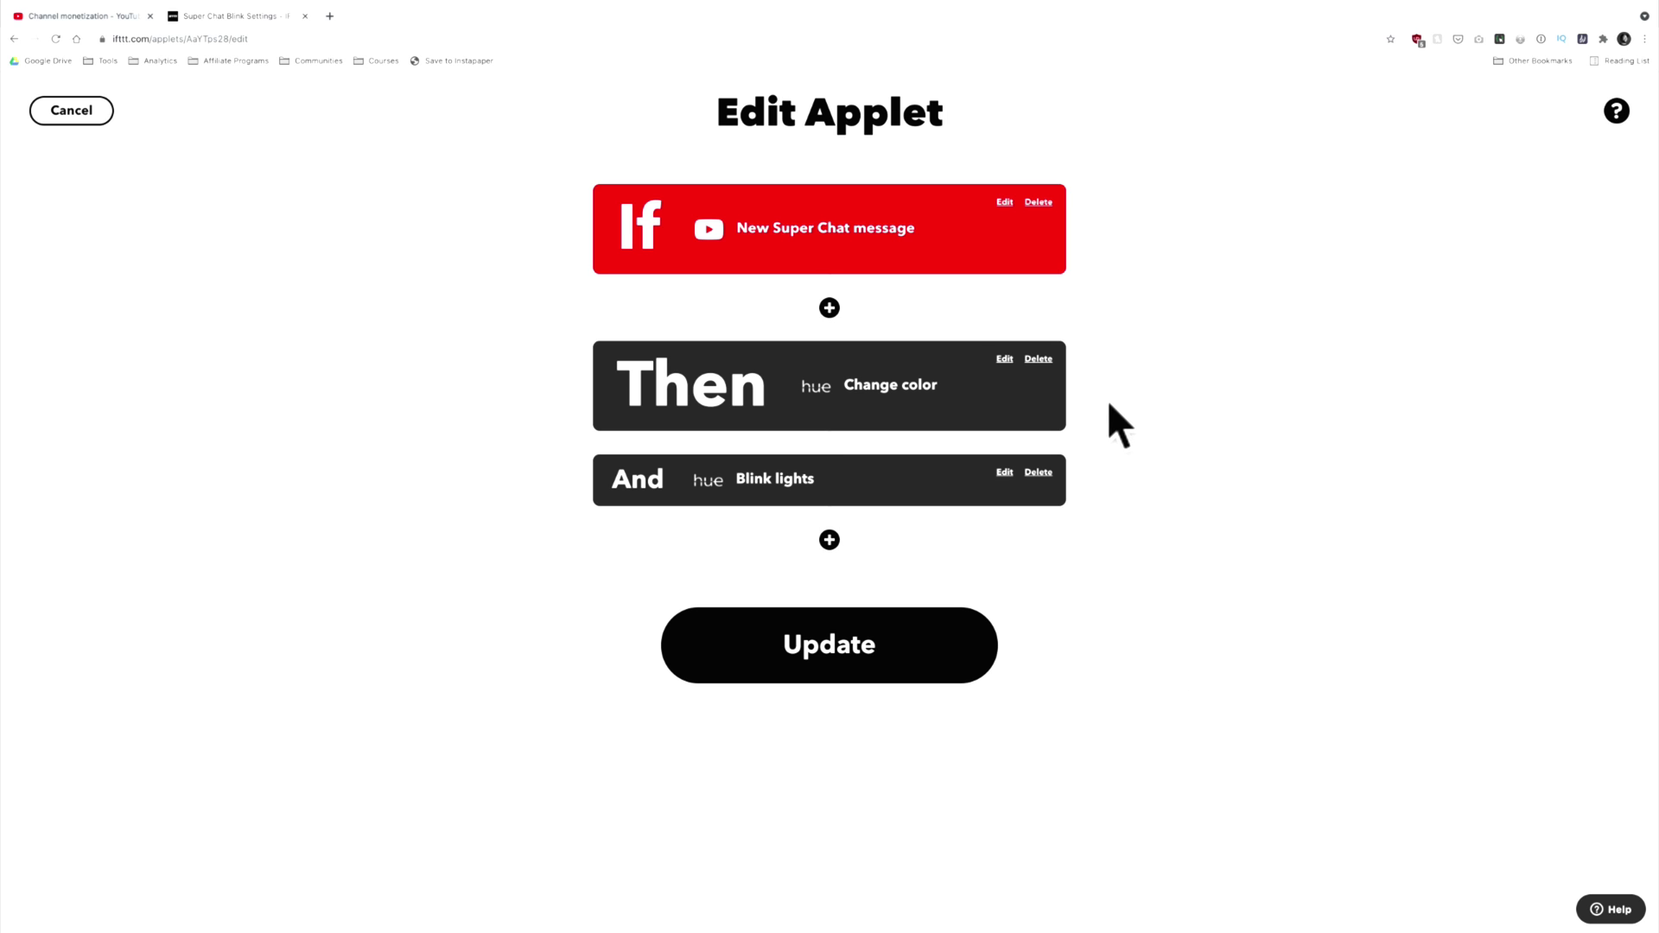